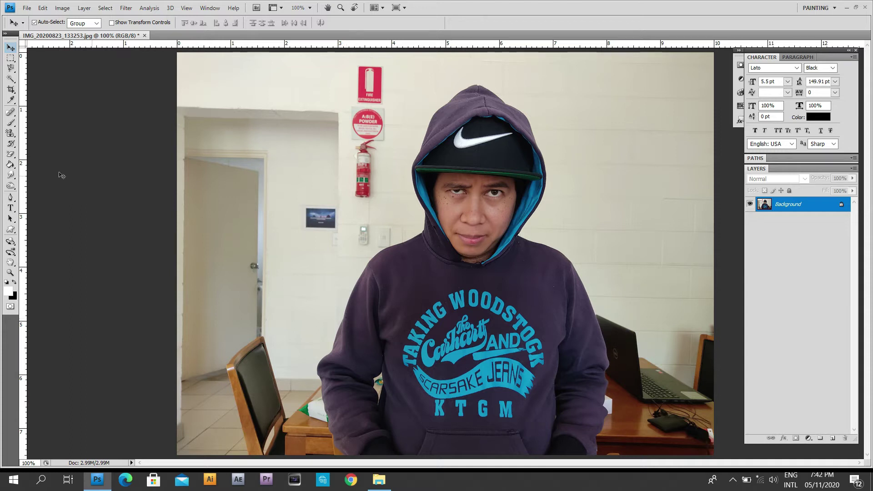
Step: With the Pen tool, zoom in and start the path along the hood's right edge
click(11, 198)
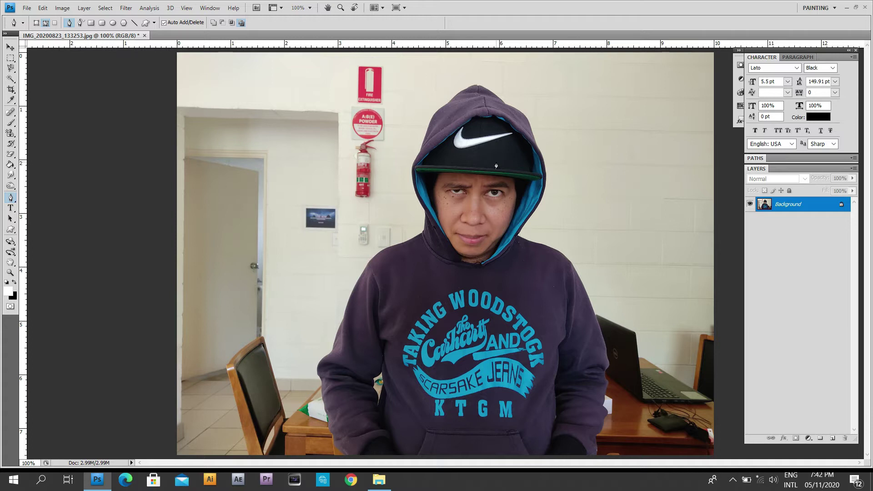
key(ctrl+plus)
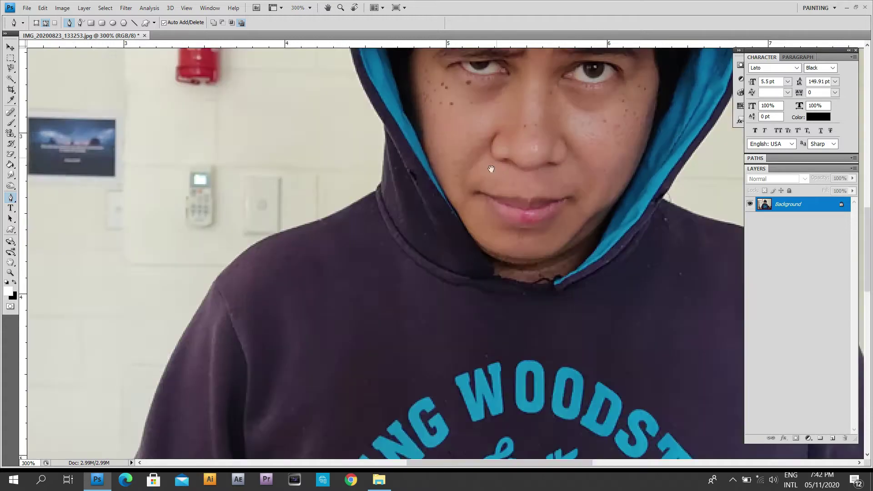
key(ctrl+plus)
click(403, 110)
mouse_move(465, 143)
mouse_down()
mouse_move(491, 157)
mouse_move(521, 222)
mouse_move(513, 287)
mouse_up()
scroll(528, 245, down, 2)
scroll(513, 286, down, 3)
click(498, 286)
scroll(498, 285, down, 2)
Step: Continue the path over the right shoulder and down the right arm edge
click(464, 275)
click(510, 290)
click(550, 314)
scroll(557, 314, down, 3)
click(556, 271)
scroll(556, 271, down, 5)
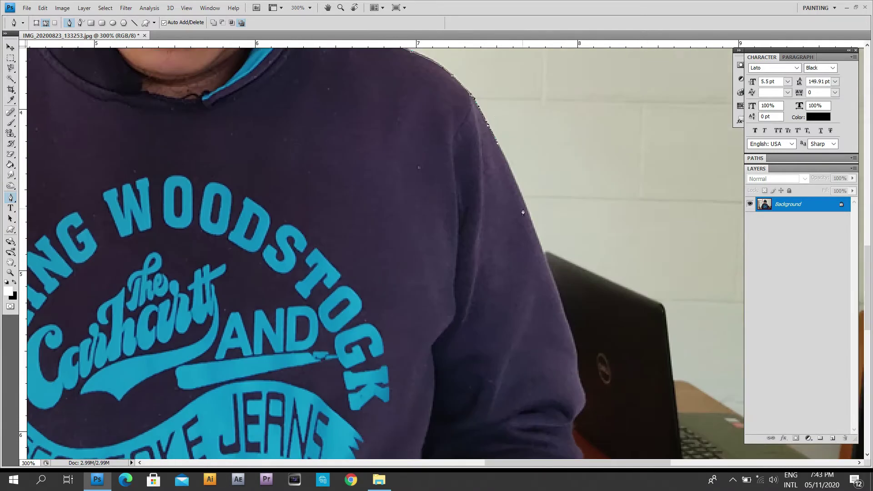
scroll(555, 255, down, 2)
scroll(553, 255, down, 3)
click(577, 223)
click(576, 264)
scroll(579, 270, down, 3)
click(507, 272)
scroll(501, 282, left, 5)
click(461, 329)
Step: Run the path along the image bottom and up the left arm to the shoulder
click(125, 287)
click(93, 191)
scroll(93, 191, up, 6)
click(228, 259)
click(237, 201)
scroll(264, 191, up, 5)
click(286, 368)
click(309, 298)
scroll(334, 243, up, 4)
click(371, 275)
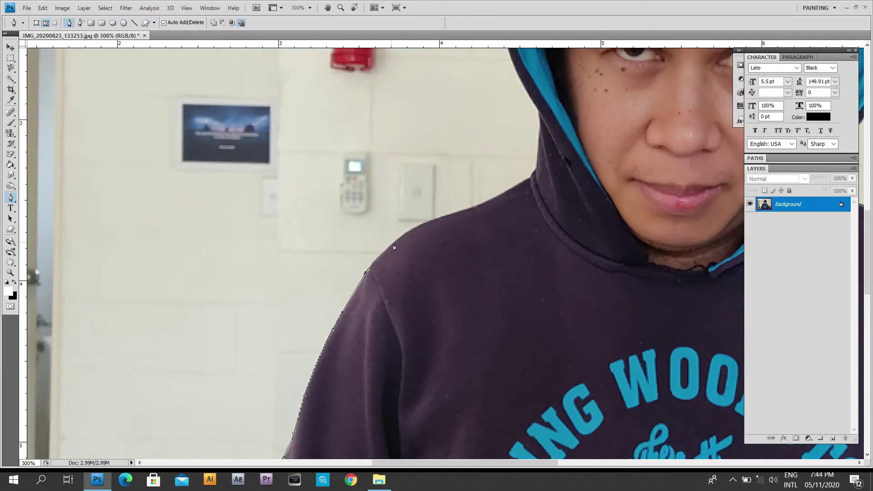
click(400, 243)
scroll(400, 242, up, 3)
Step: Trace up the hood's left side and close the path at the hood's peak
click(477, 245)
click(418, 250)
scroll(387, 185, up, 5)
scroll(387, 186, right, 2)
click(300, 346)
click(334, 271)
click(370, 183)
click(408, 158)
click(446, 129)
click(473, 110)
click(491, 105)
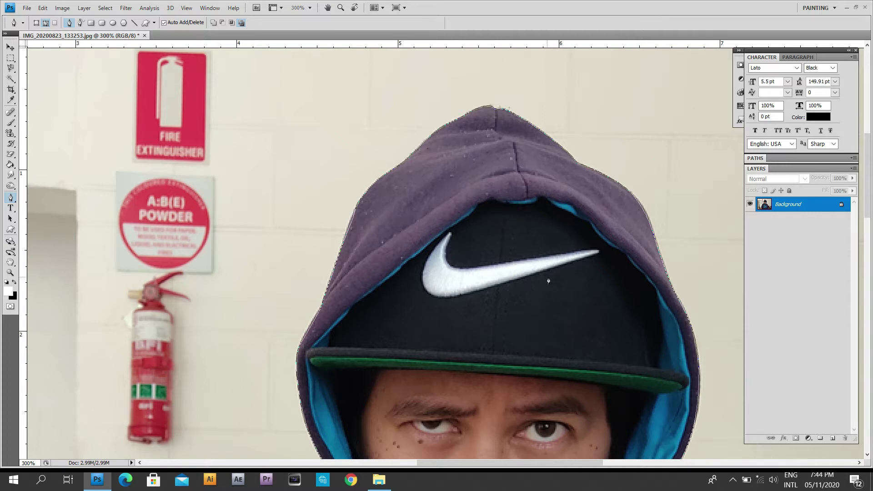
scroll(549, 281, down, 2)
scroll(548, 281, right, 3)
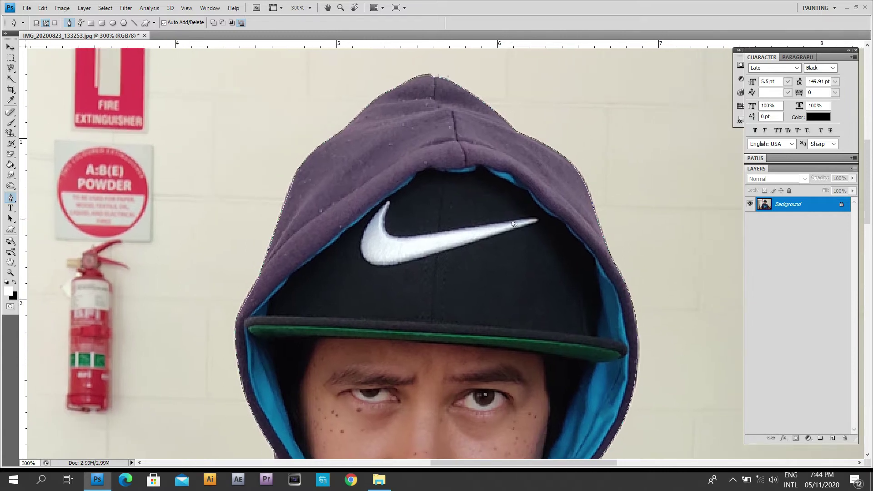
Step: Convert the traced path to a selection and copy the figure to a new layer (Ctrl+J)
right_click(473, 190)
click(524, 232)
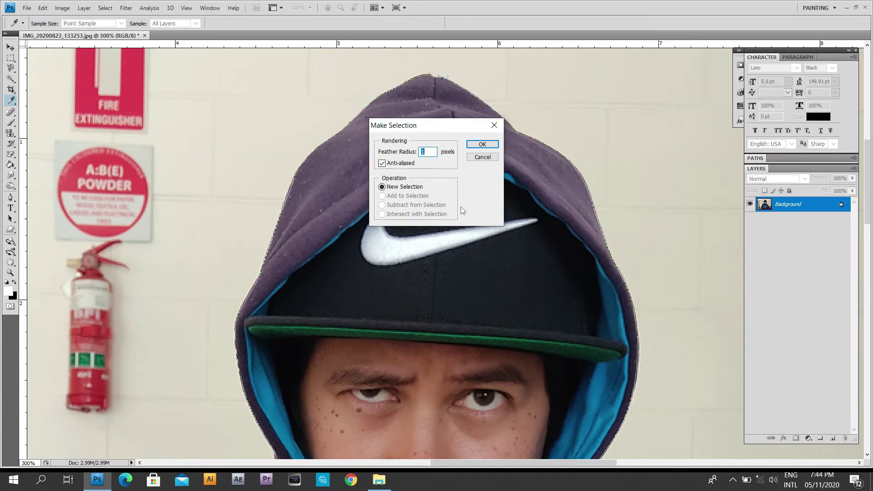
click(484, 148)
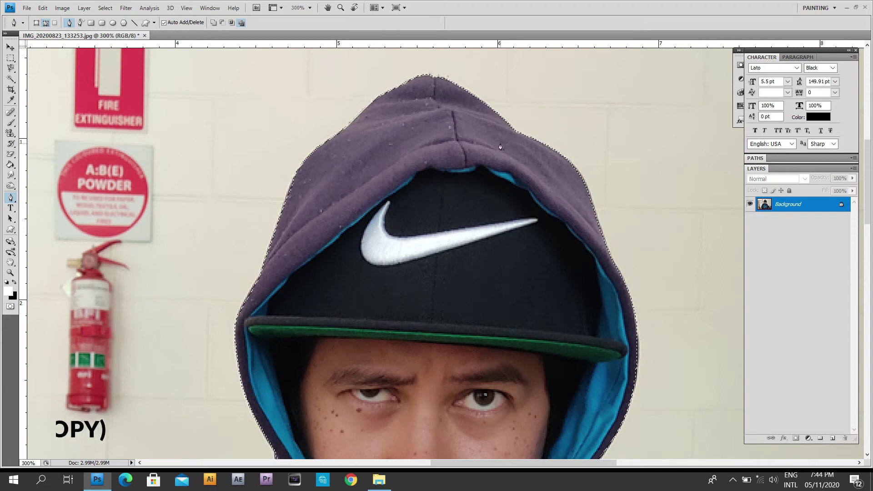
key(ctrl+j)
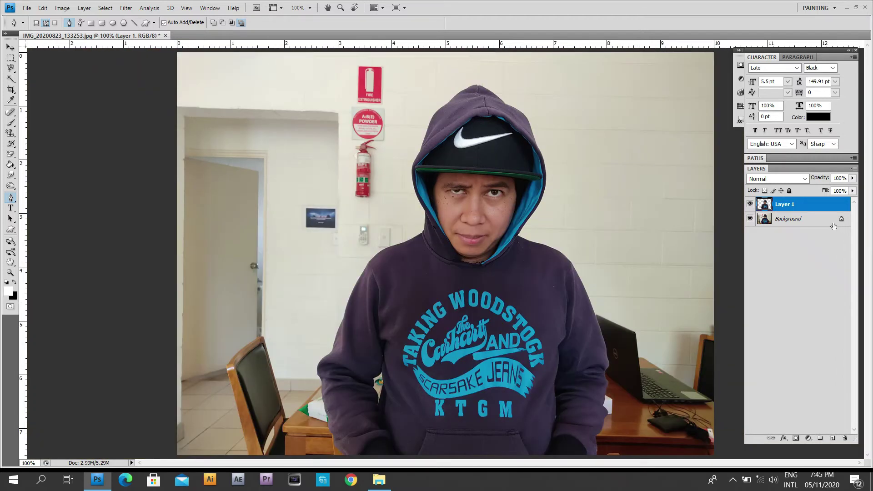
Step: Hide the Background layer and move the cut-out figure slightly left
click(751, 220)
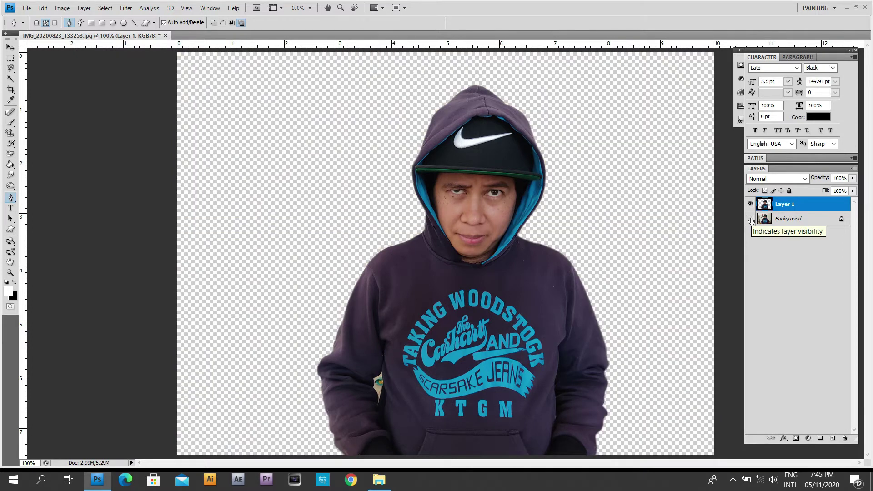
key(v)
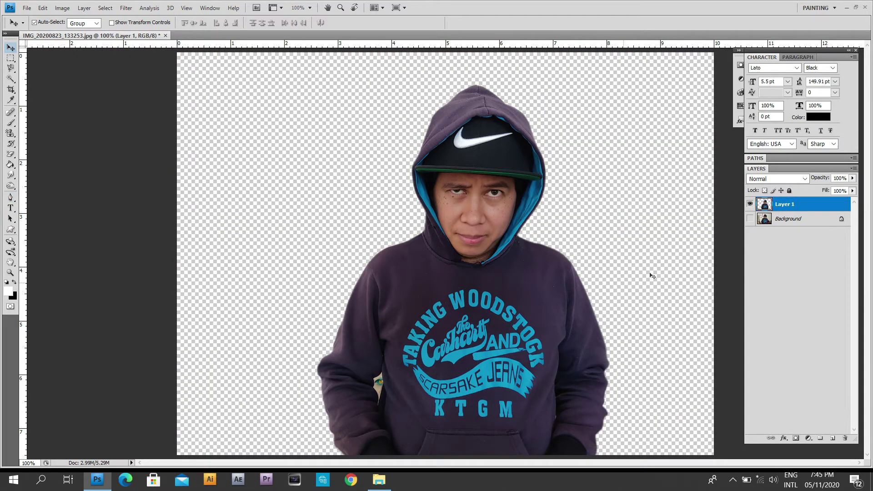
drag(502, 345, 487, 344)
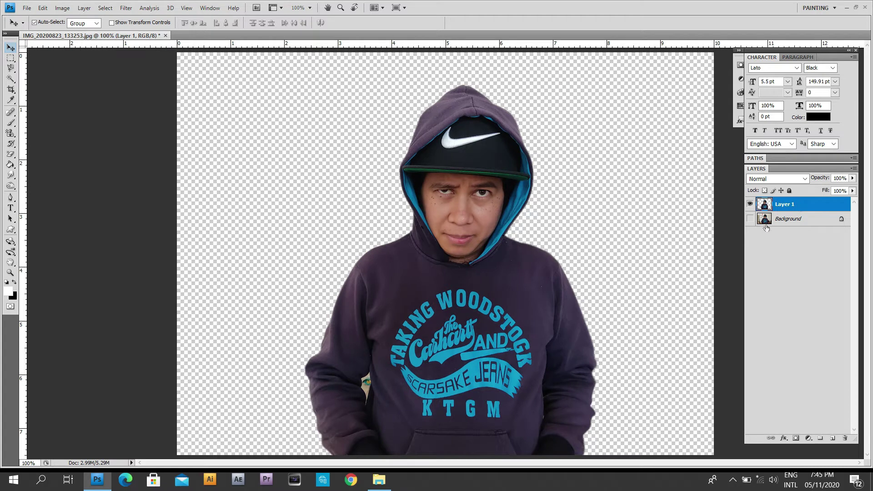
Step: Create a new layer named BACKGROUND and move it below Layer 1
click(84, 7)
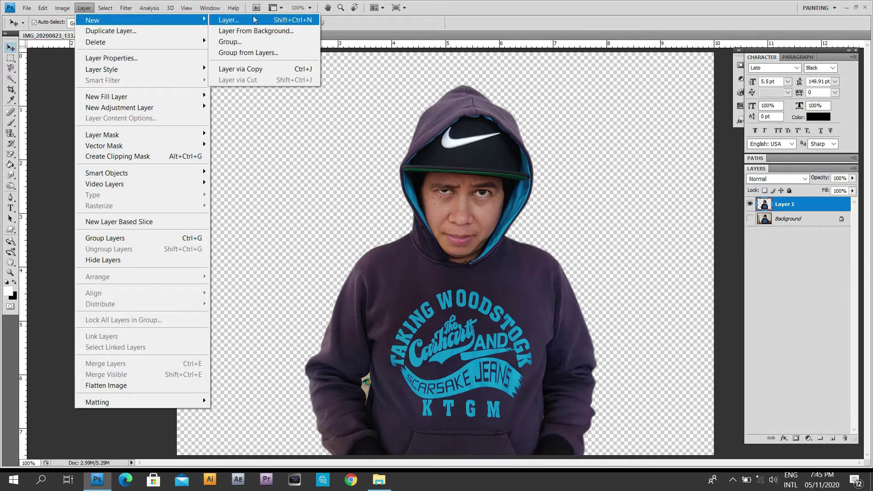
mouse_move(93, 20)
click(232, 20)
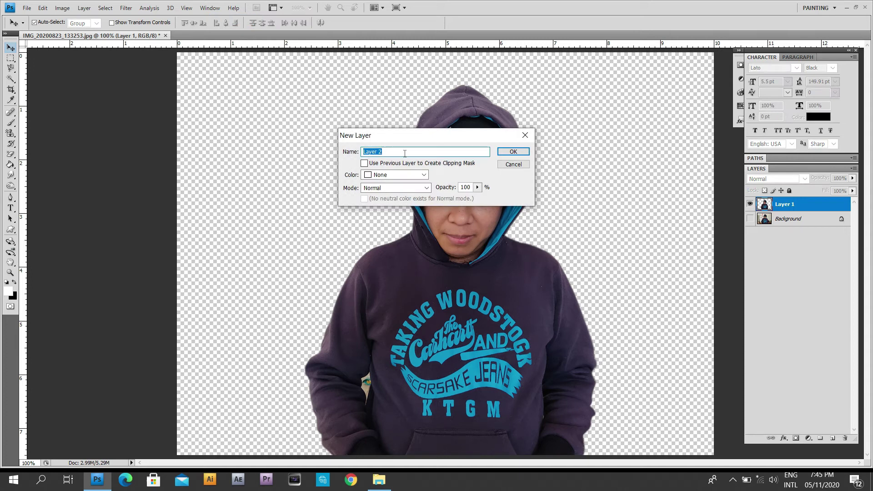
text(BACKGROUND)
click(513, 152)
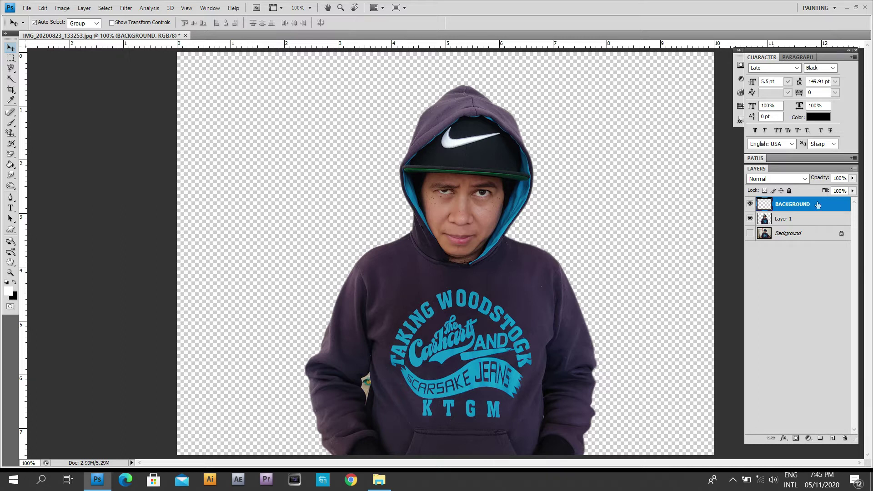
drag(817, 205, 817, 224)
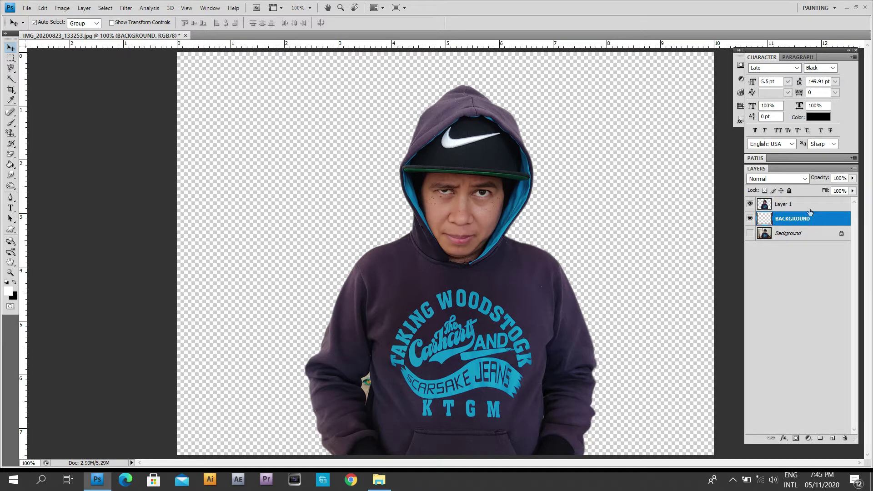
Step: Rename Layer 1 to MAIN, then select the BACKGROUND layer
click(811, 205)
double_click(790, 205)
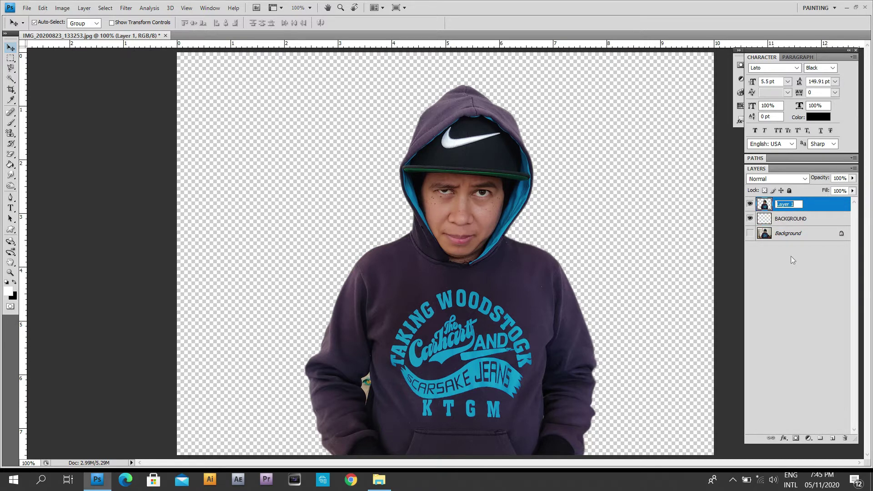
text(MAIN)
click(816, 219)
click(819, 207)
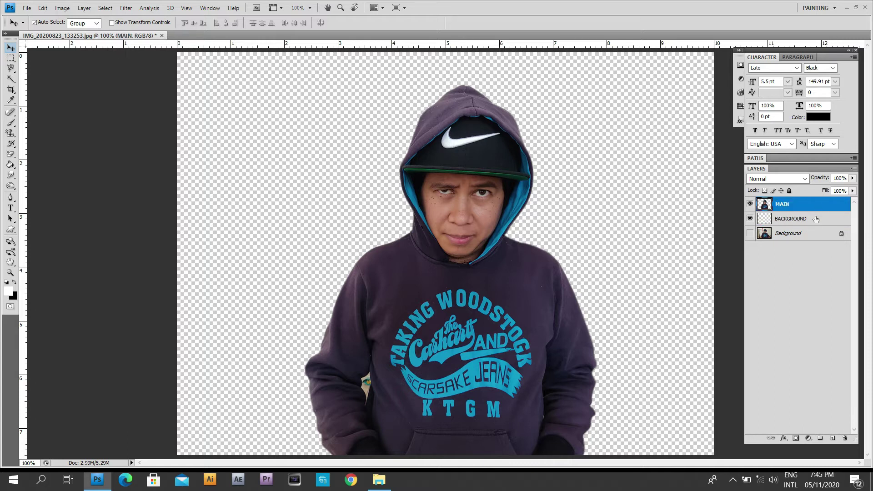
click(814, 222)
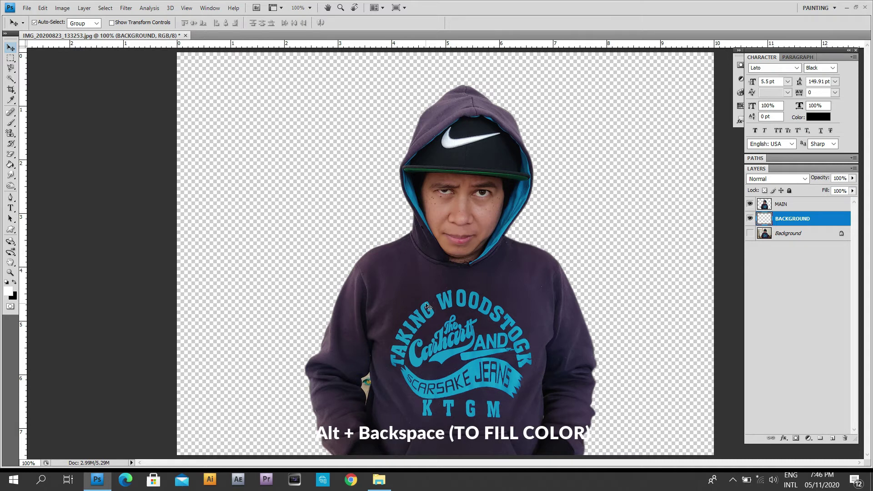
Step: Fill the BACKGROUND layer with white using Alt+Backspace
key(alt+BackSpace)
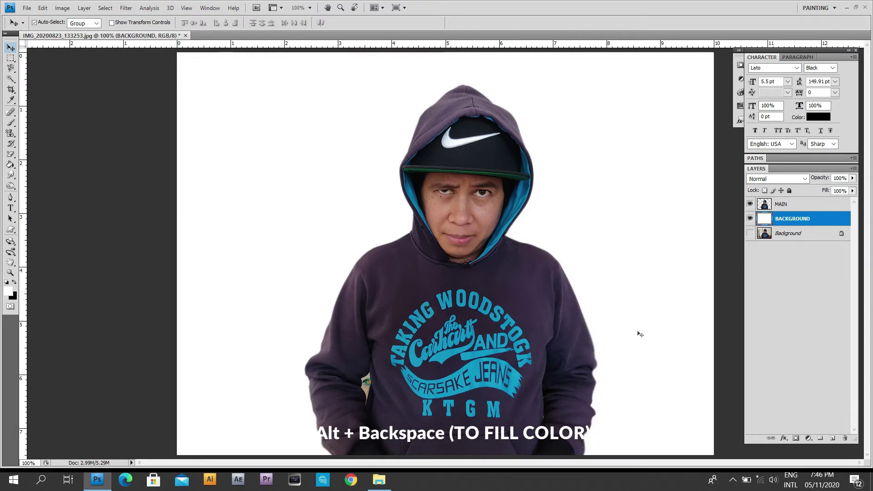
Step: Add a Gradient Overlay with Radial style to BACKGROUND through its Blending Options
right_click(806, 220)
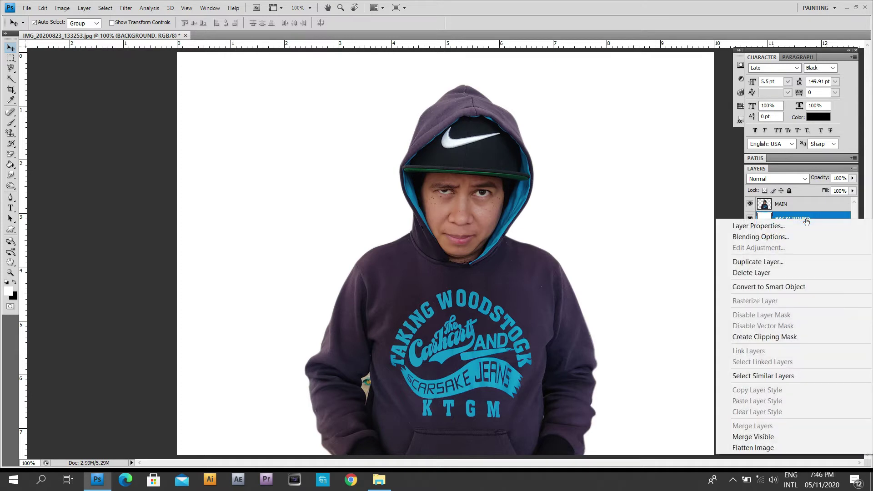
click(809, 235)
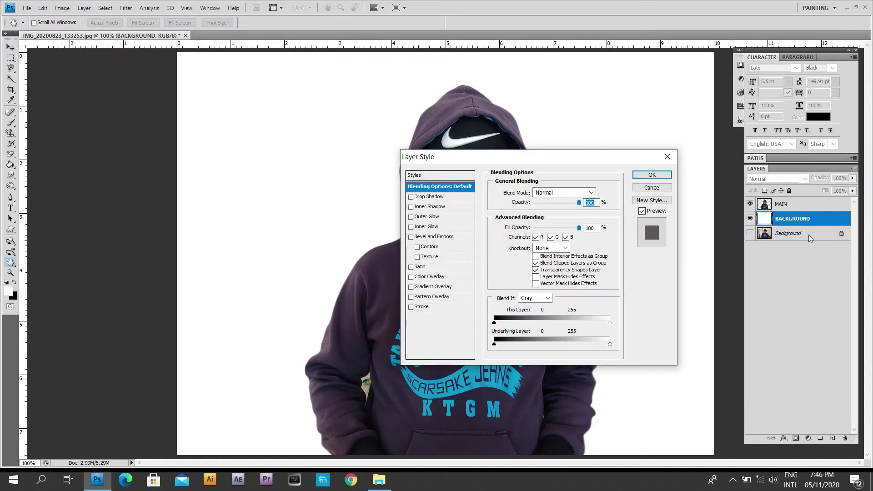
click(455, 291)
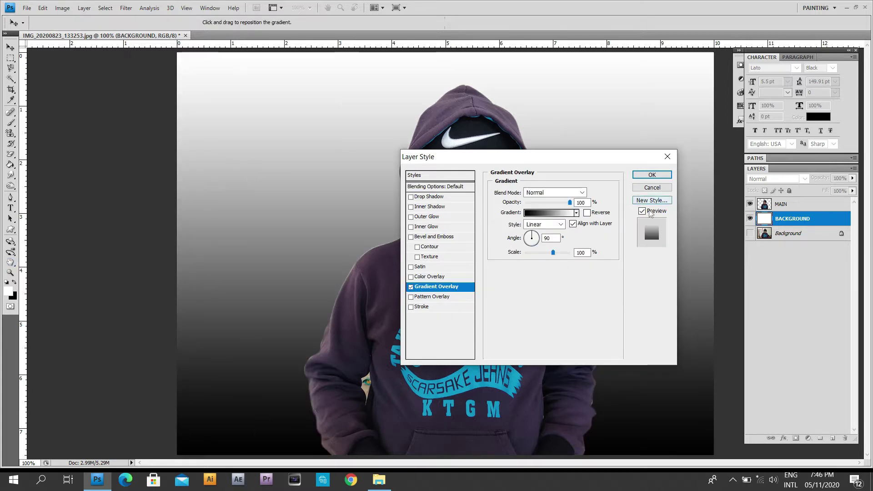
click(561, 225)
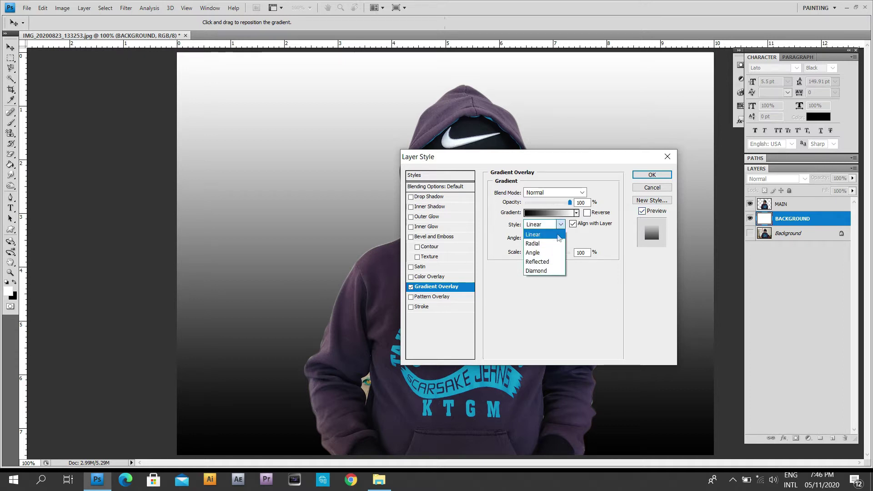
click(557, 243)
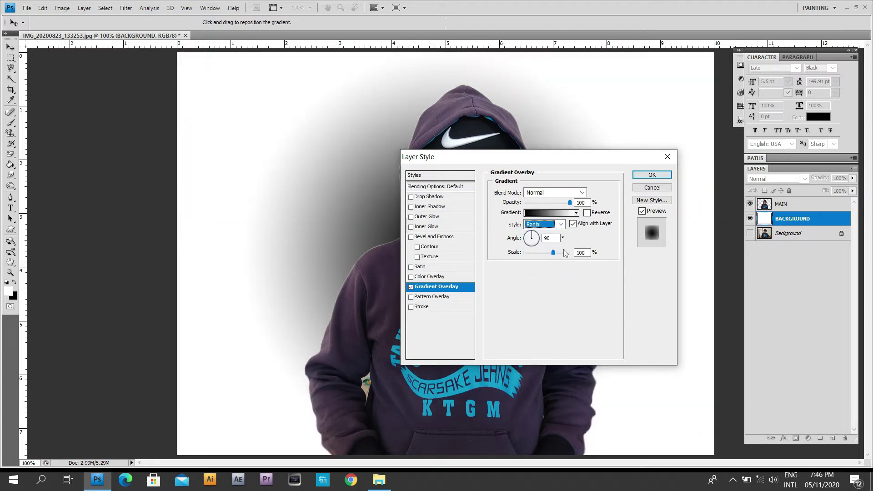
Step: In the Gradient Editor, set the left colour stop to light grey e1e1e1
click(552, 215)
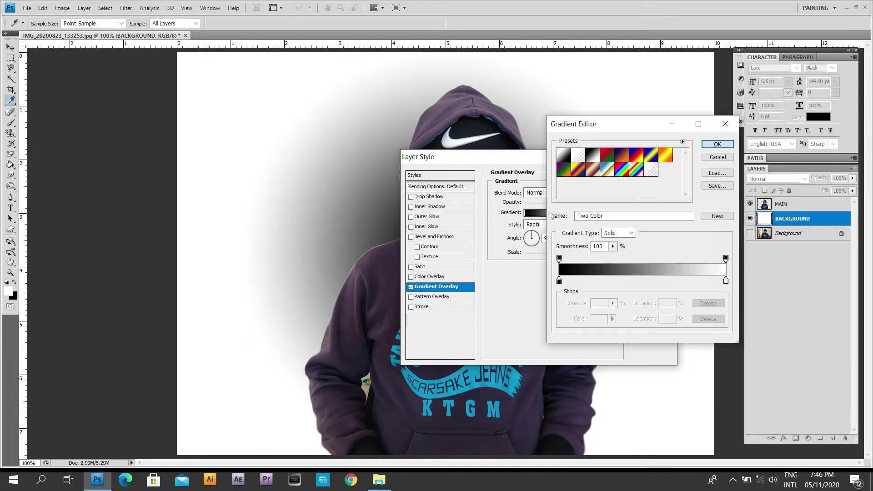
click(559, 280)
click(598, 319)
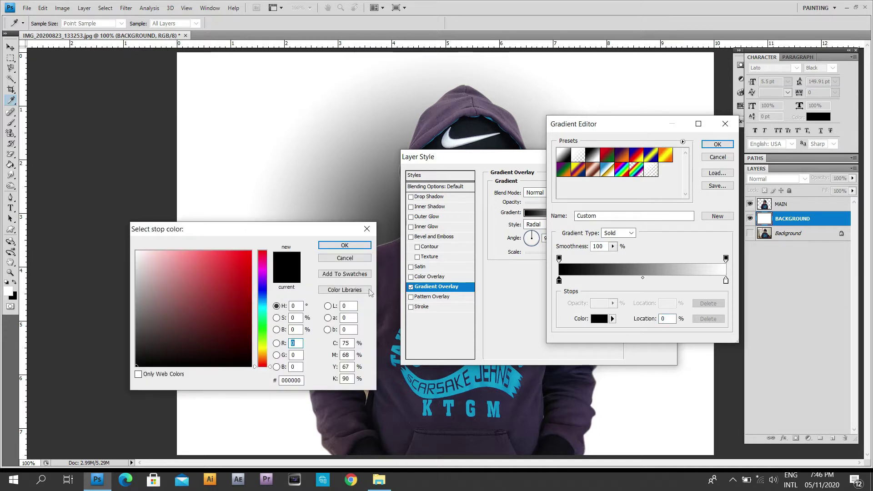
drag(152, 271, 131, 264)
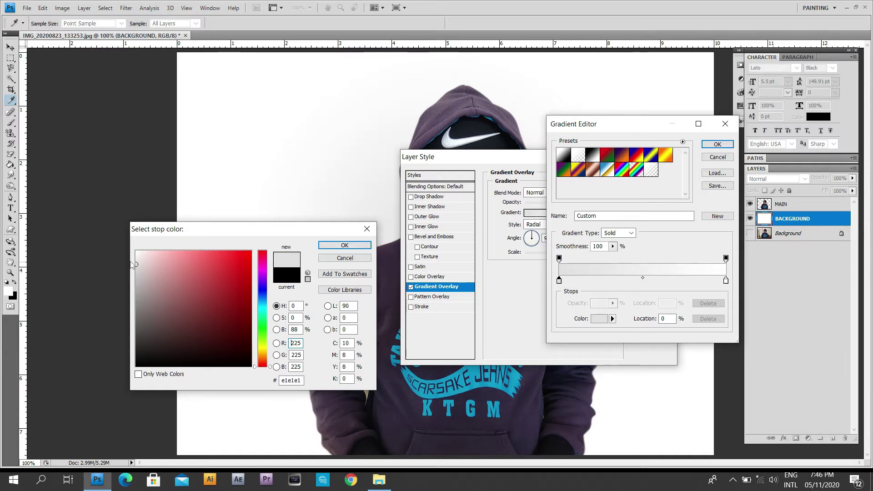
click(356, 246)
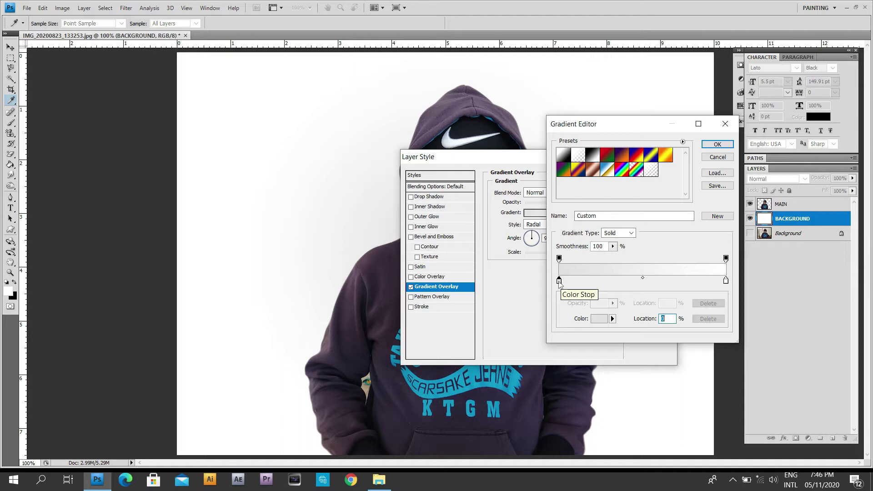
Step: Adjust the gradient stop positions, then confirm the Gradient Editor and Layer Style
drag(559, 280, 608, 281)
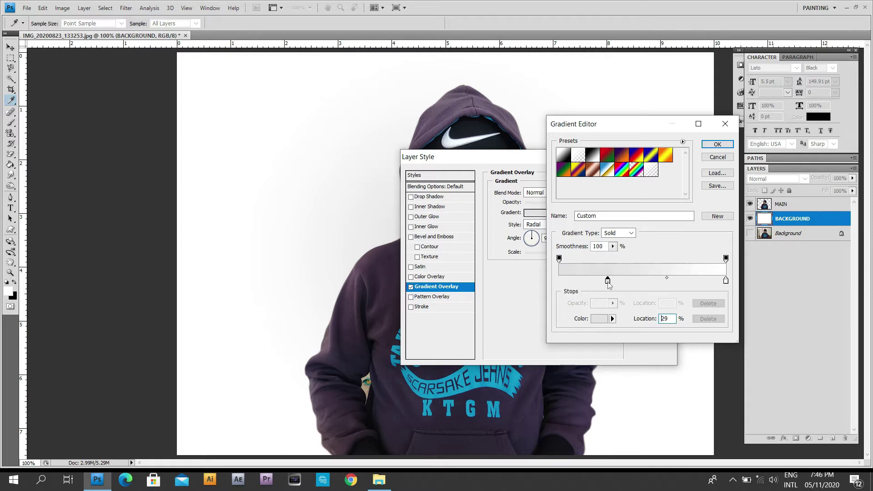
drag(726, 280, 709, 281)
drag(607, 281, 559, 281)
mouse_move(708, 280)
mouse_down()
mouse_move(608, 281)
mouse_move(726, 280)
mouse_up()
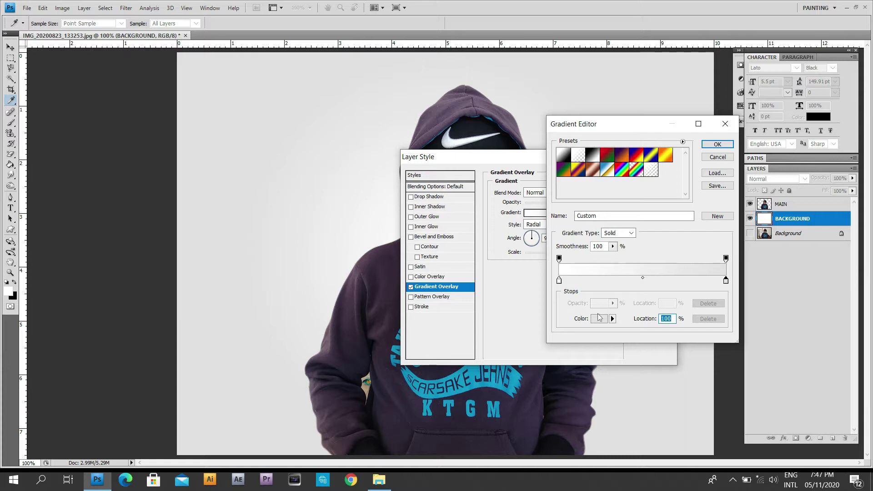
click(718, 144)
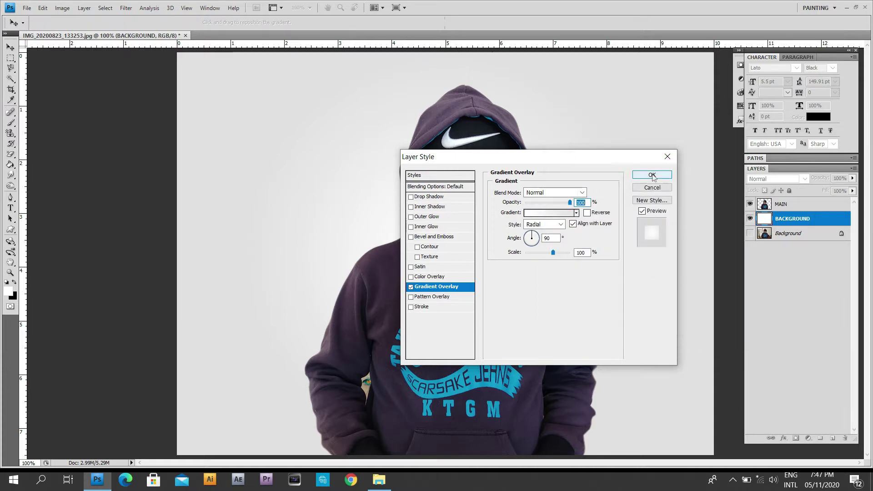
click(653, 175)
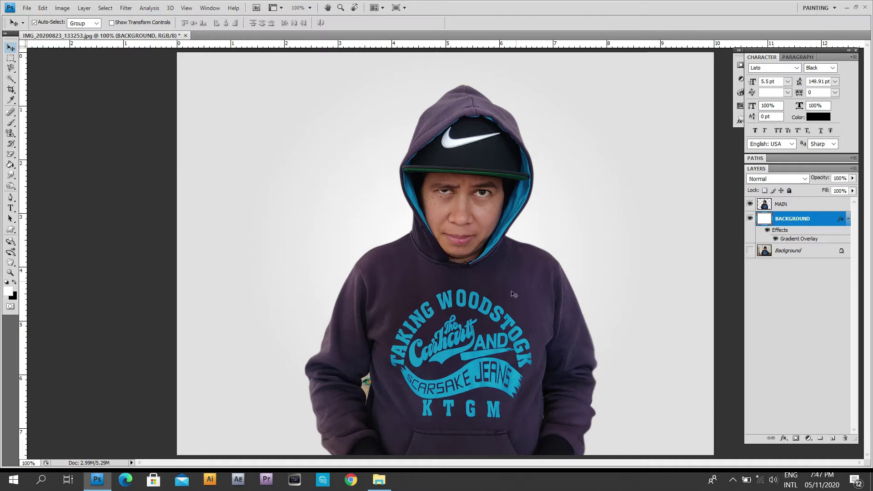
Step: Duplicate the MAIN layer and rename the copy EFFECT
click(849, 221)
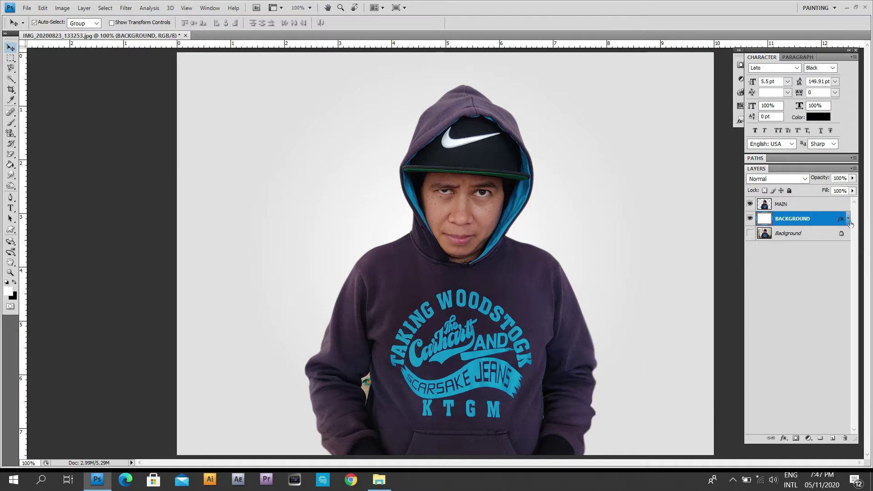
click(791, 204)
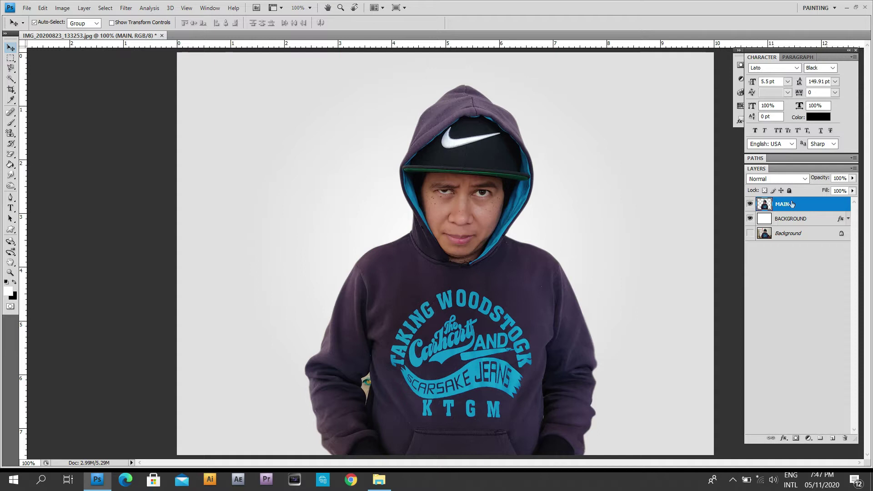
key(ctrl+j)
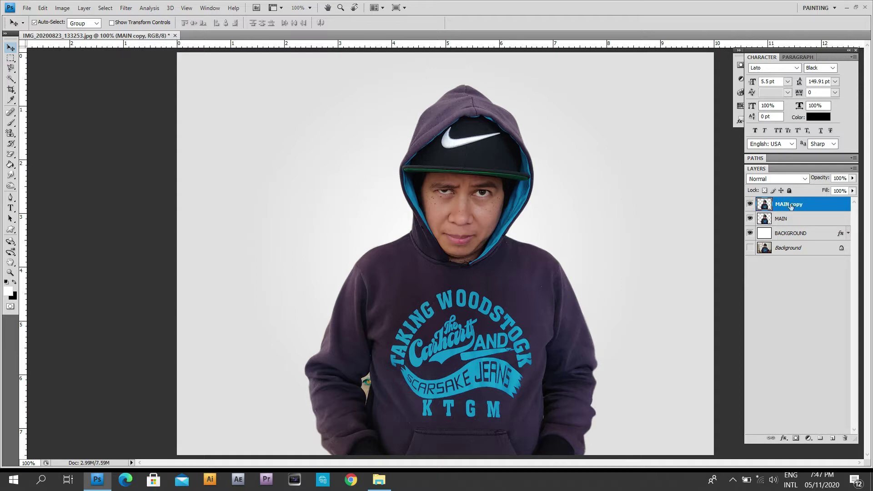
double_click(791, 206)
text(EFFECT)
click(808, 313)
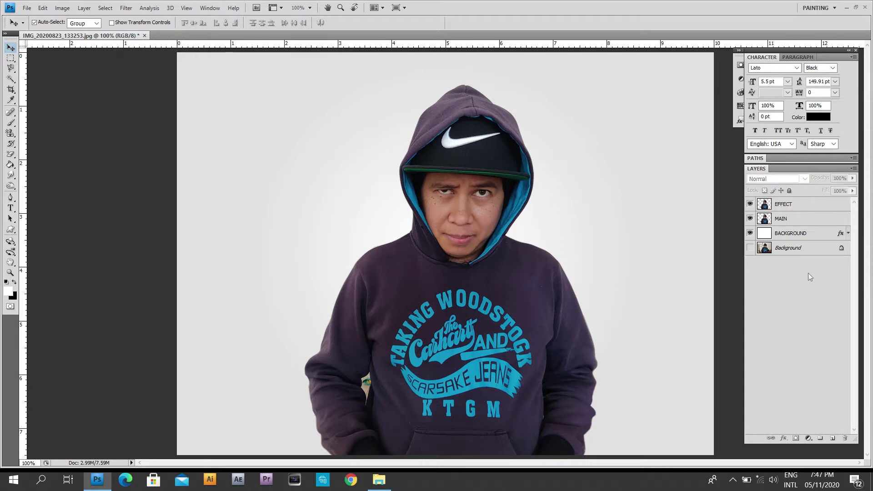
Step: Hide the EFFECT layer, leaving MAIN selected
click(805, 222)
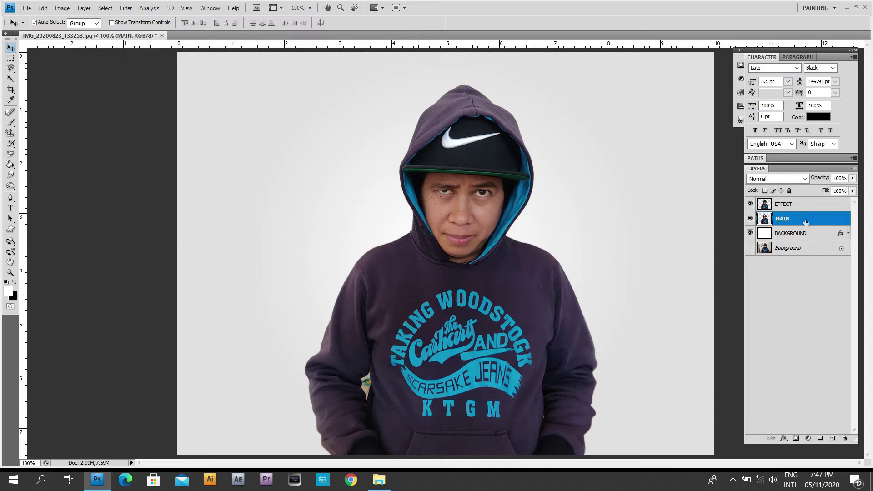
click(807, 206)
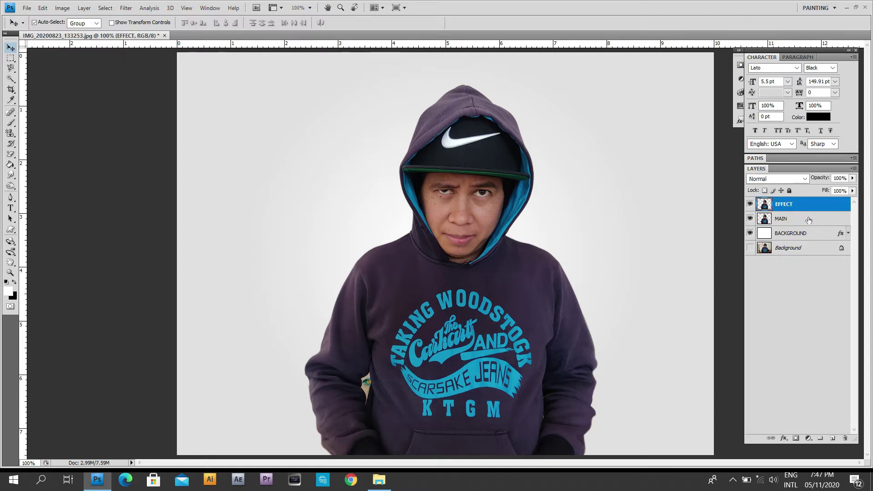
click(809, 220)
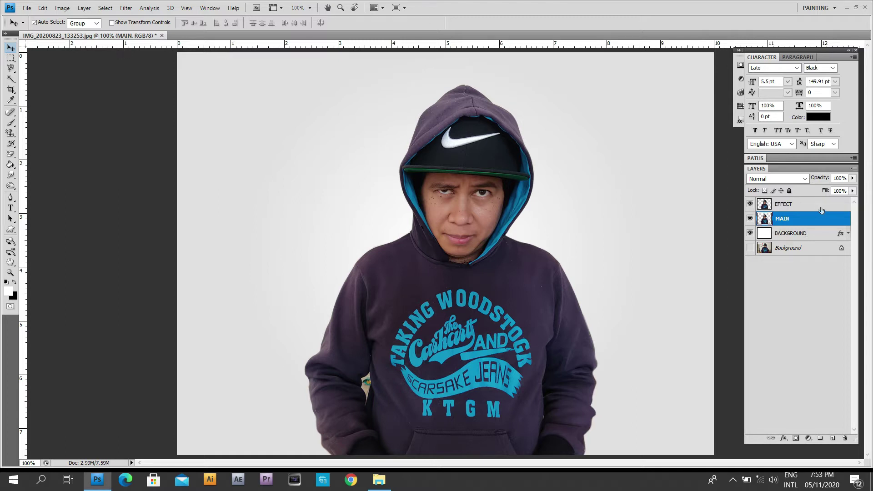
click(750, 203)
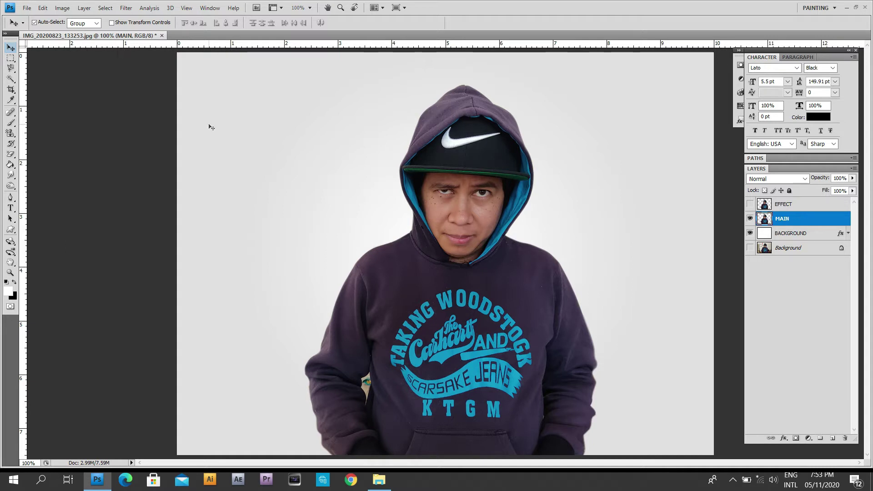
Step: Liquify MAIN, forward-warping the sleeves and hood outward across the canvas
click(125, 9)
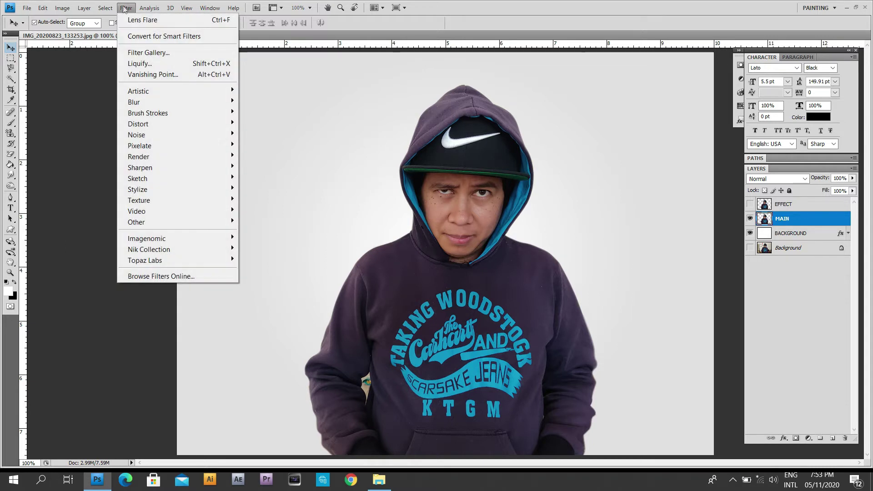
click(141, 68)
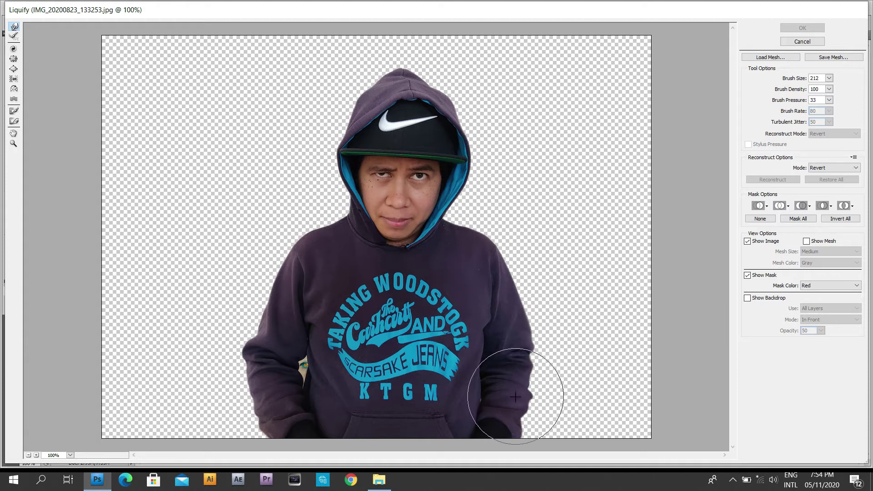
mouse_move(514, 392)
mouse_down()
mouse_move(533, 414)
mouse_move(656, 169)
mouse_move(549, 80)
mouse_move(585, 117)
mouse_move(634, 88)
mouse_up()
mouse_move(309, 378)
mouse_down()
mouse_move(215, 409)
mouse_move(116, 399)
mouse_move(190, 319)
mouse_move(235, 251)
mouse_move(171, 171)
mouse_move(295, 152)
mouse_move(263, 117)
mouse_up()
mouse_move(383, 100)
mouse_down()
mouse_move(273, 72)
mouse_move(205, 69)
mouse_move(129, 132)
mouse_move(83, 43)
mouse_up()
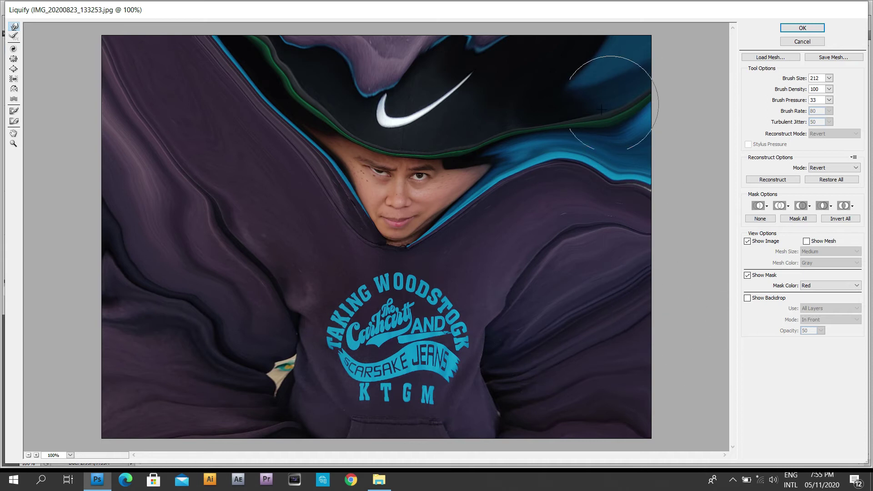
click(814, 29)
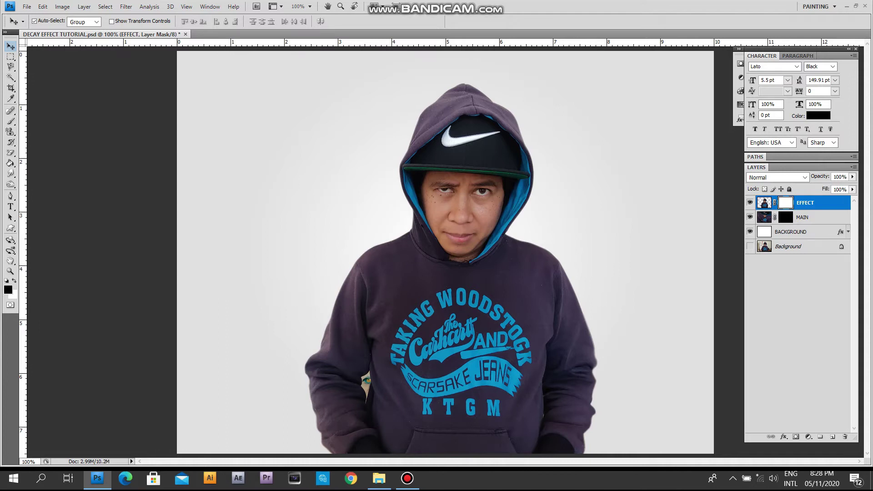
click(765, 202)
key(x)
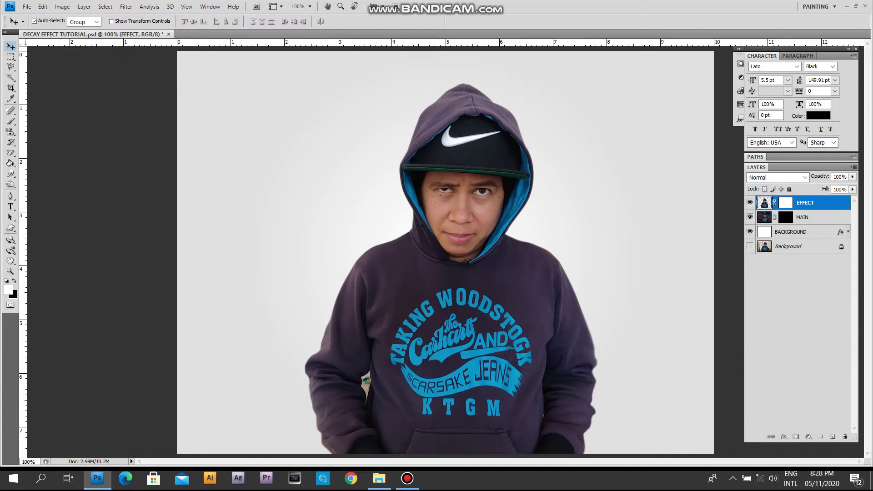
click(785, 202)
key(x)
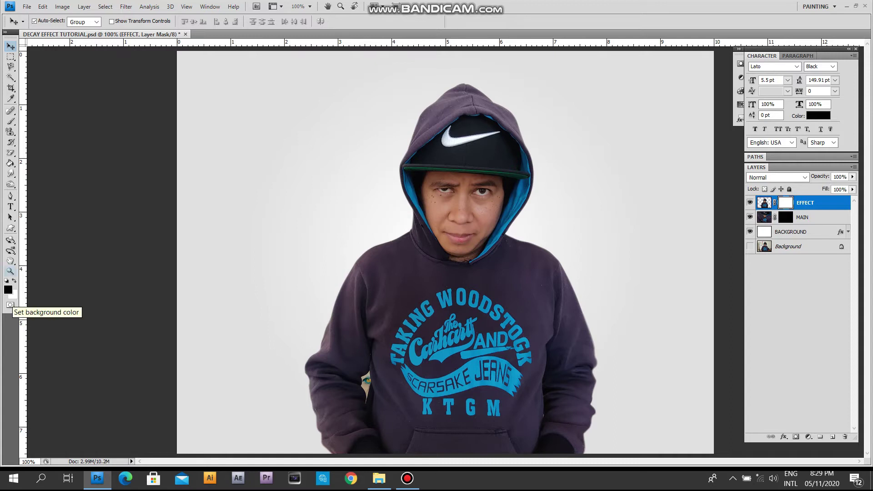
Step: Choose the Brush tool with the 2500 particle-scatter preset and shrink its size
click(11, 121)
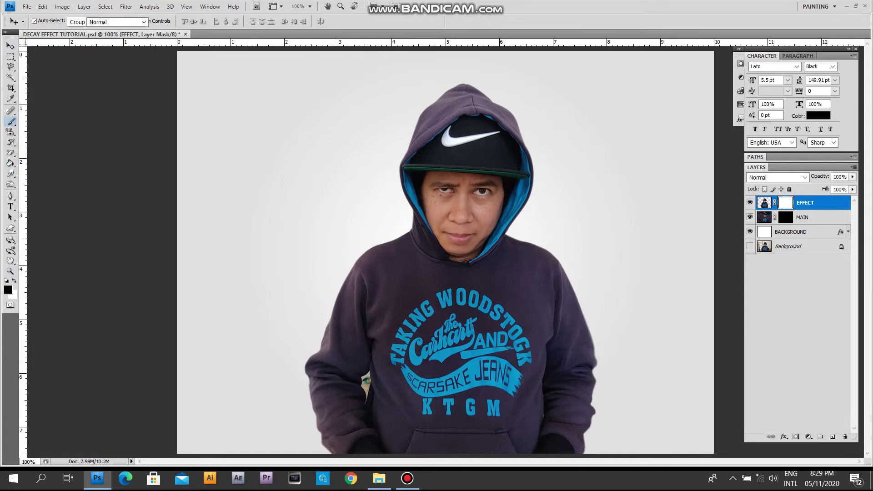
click(62, 21)
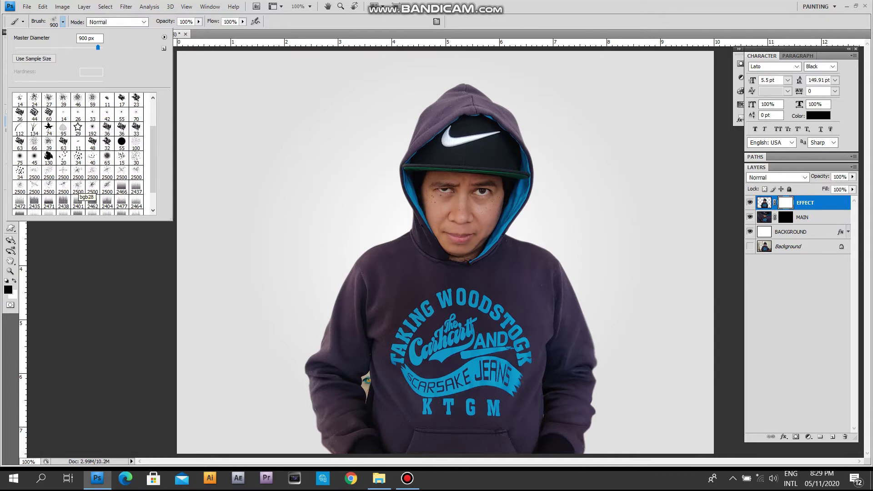
click(77, 187)
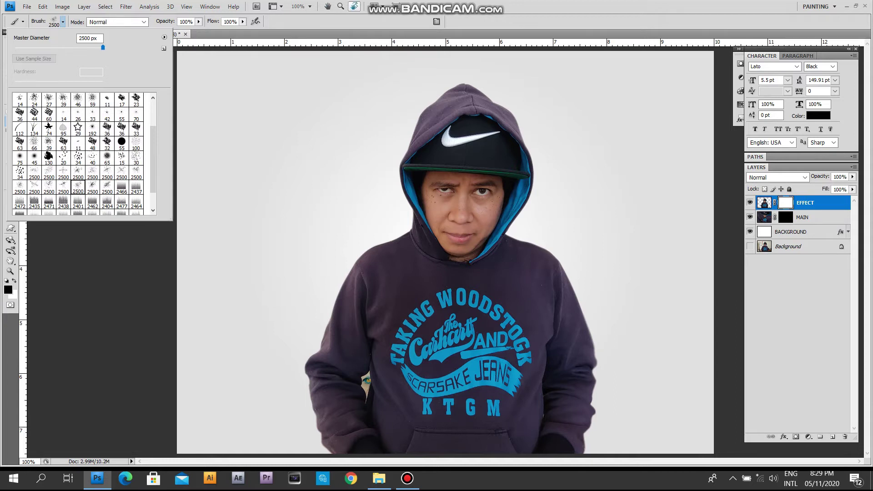
key(Return)
key(bracketleft)
key(bracketleft)
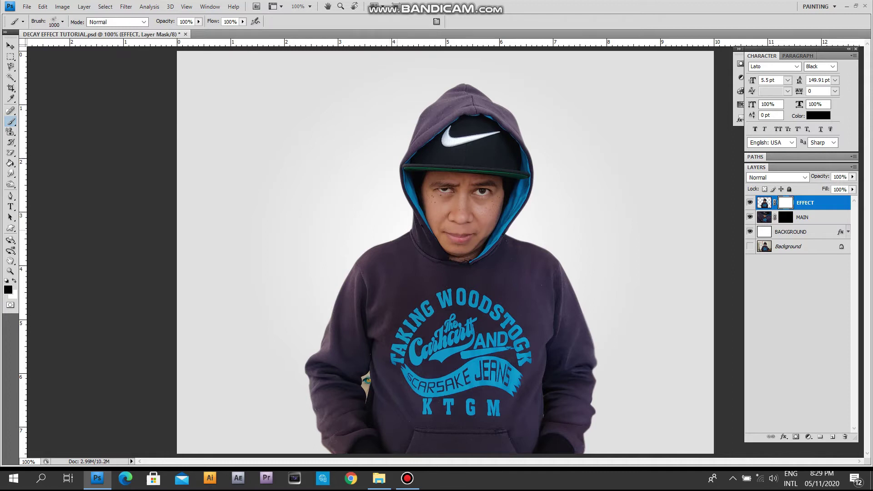
key(bracketleft)
key(bracketleft)
key(bracketleft)
key(bracketleft)
key(bracketleft)
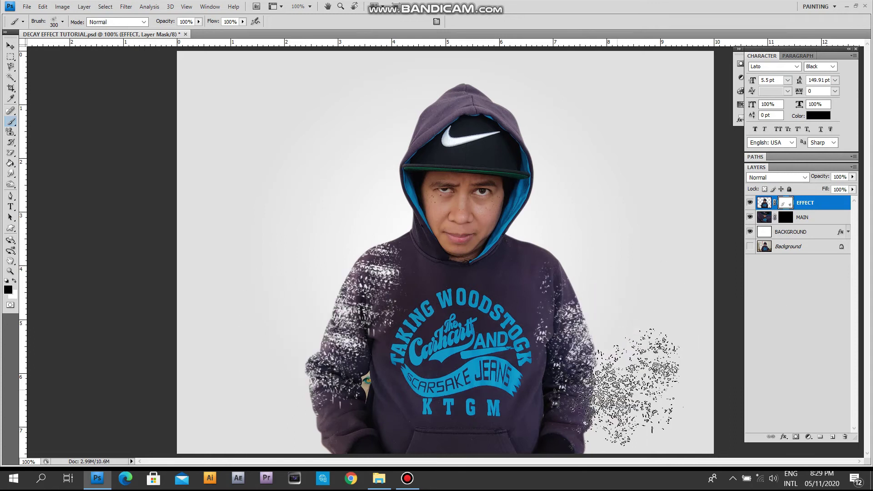
Step: Paint black particle speckles over the hood, left shoulder and arm on EFFECT's mask
drag(546, 105, 437, 127)
click(58, 21)
key(Return)
mouse_move(318, 282)
mouse_down()
mouse_move(409, 209)
mouse_move(423, 150)
mouse_up()
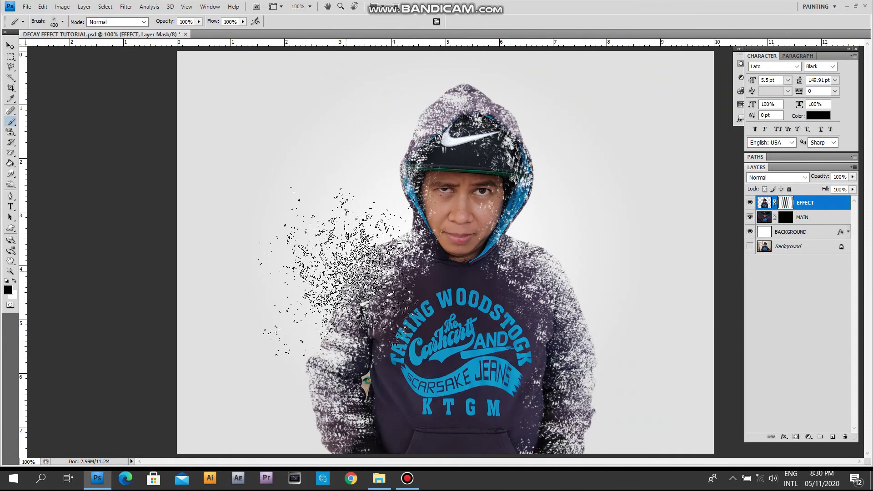
key(bracketleft)
key(bracketright)
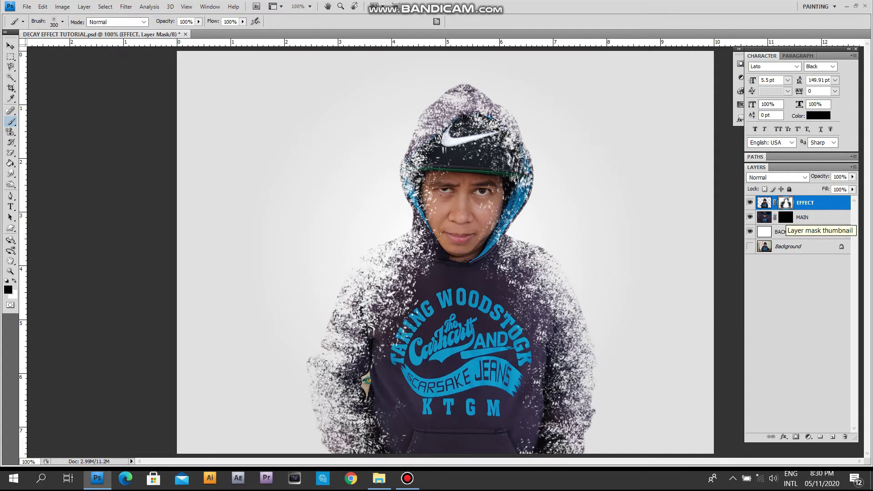
click(785, 217)
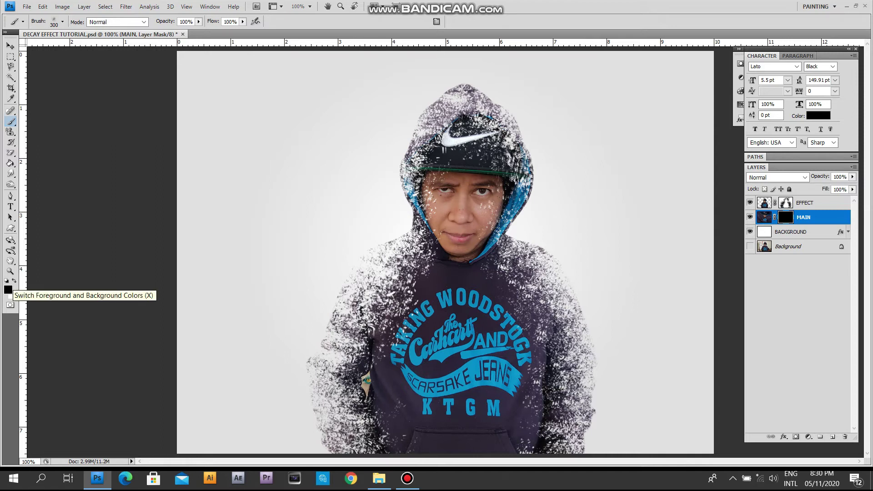
Step: Switch to white and stamp scattered fragments around the figure on MAIN's mask
key(x)
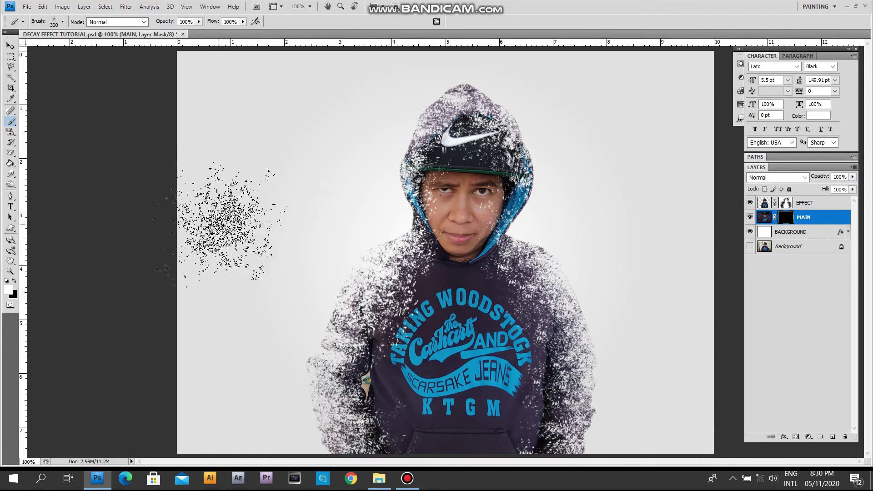
click(407, 243)
key(bracketright)
key(bracketright)
key(bracketright)
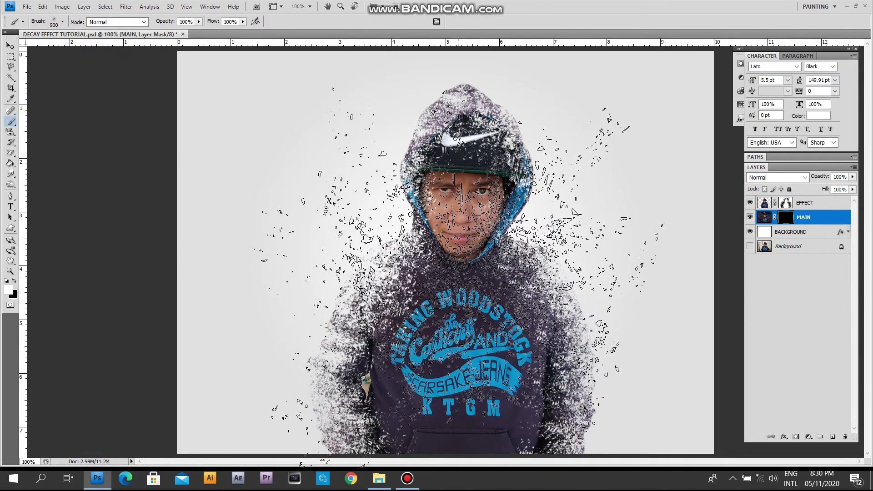
click(450, 274)
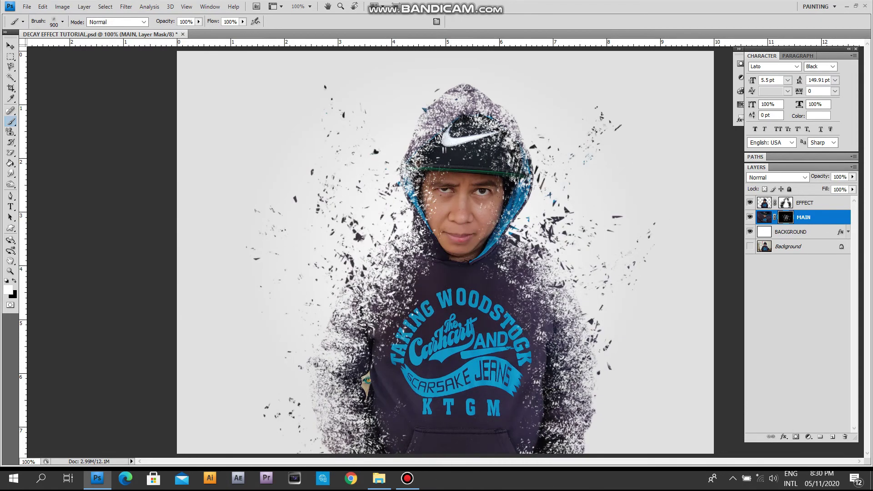
click(447, 274)
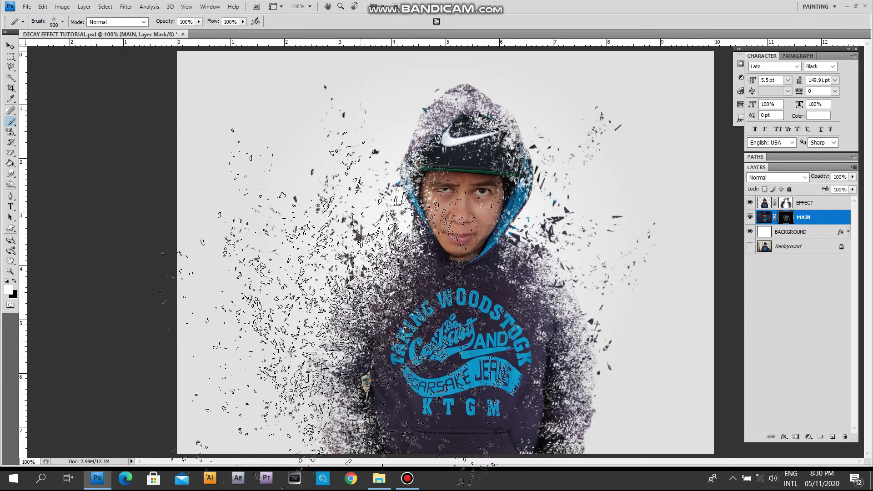
key(bracketright)
key(bracketright)
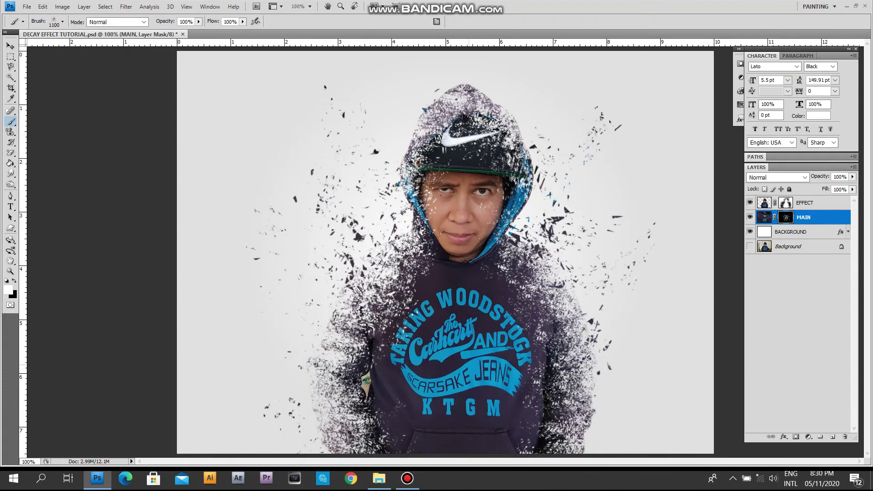
key(bracketleft)
click(523, 273)
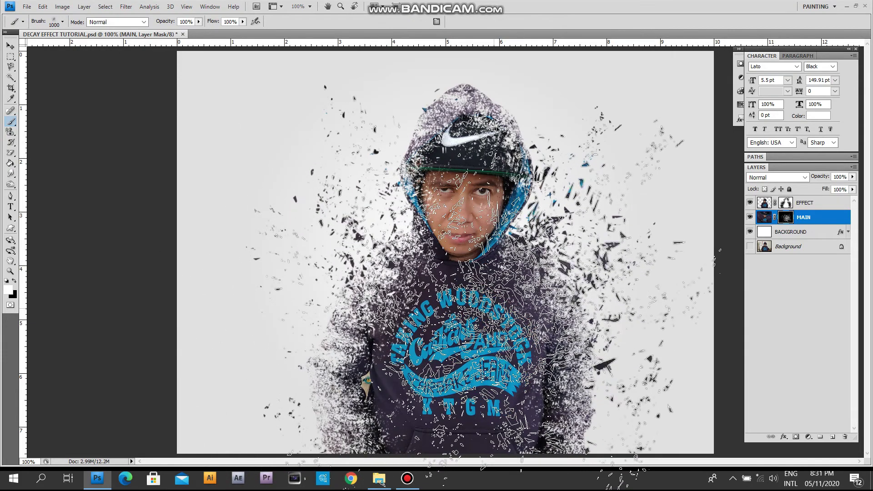
Step: Paint finer fragments across the upper canvas with a smaller brush
key(bracketleft)
key(bracketleft)
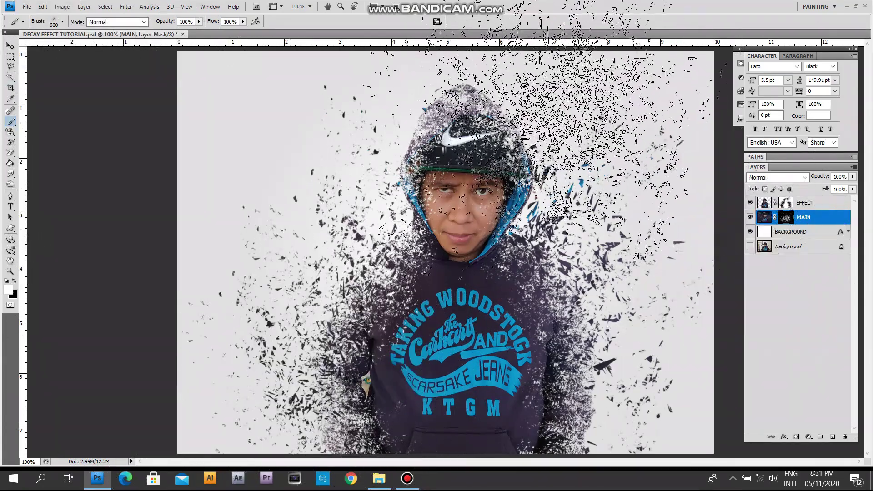
drag(541, 100, 327, 150)
key(bracketleft)
key(bracketleft)
key(bracketleft)
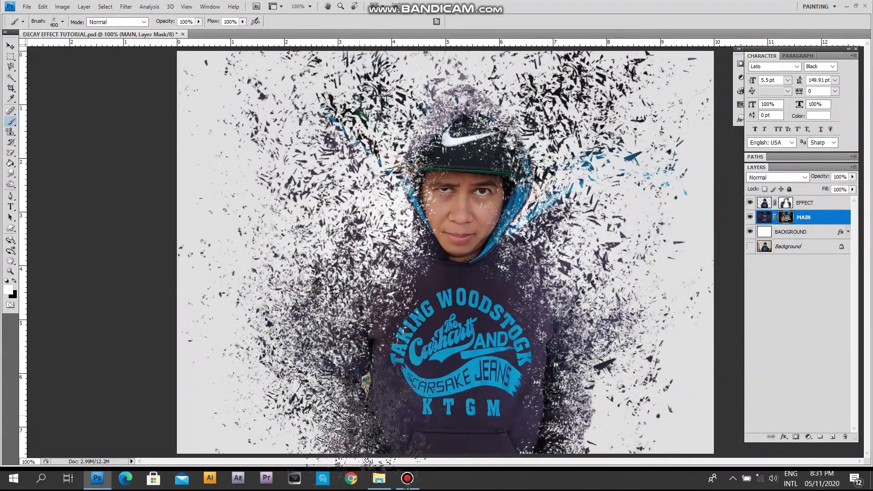
Step: Target MAIN's image pixels and select the Spot Healing Brush
click(764, 217)
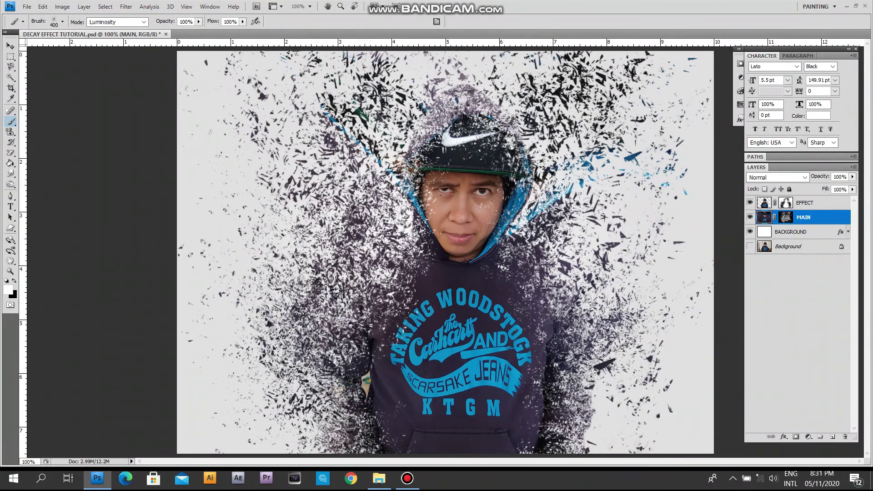
click(10, 111)
click(55, 110)
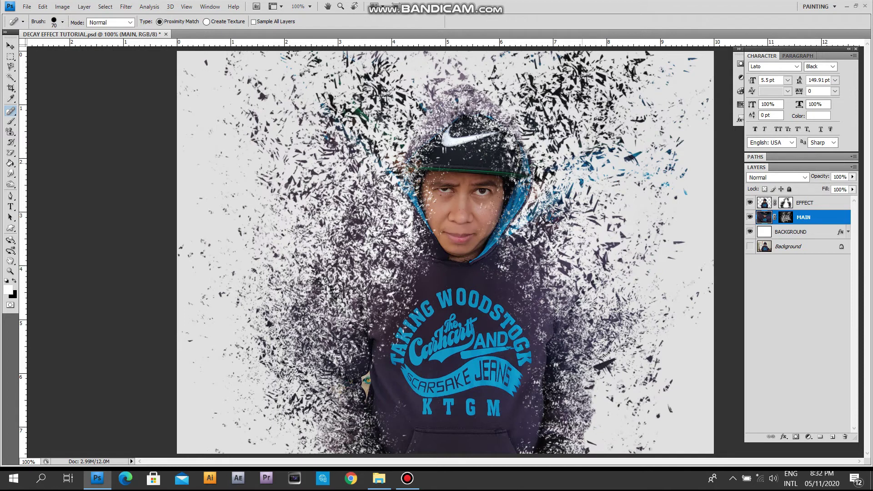
Step: Switch to the Move tool and bring up the 196866-frost jpg document
key(v)
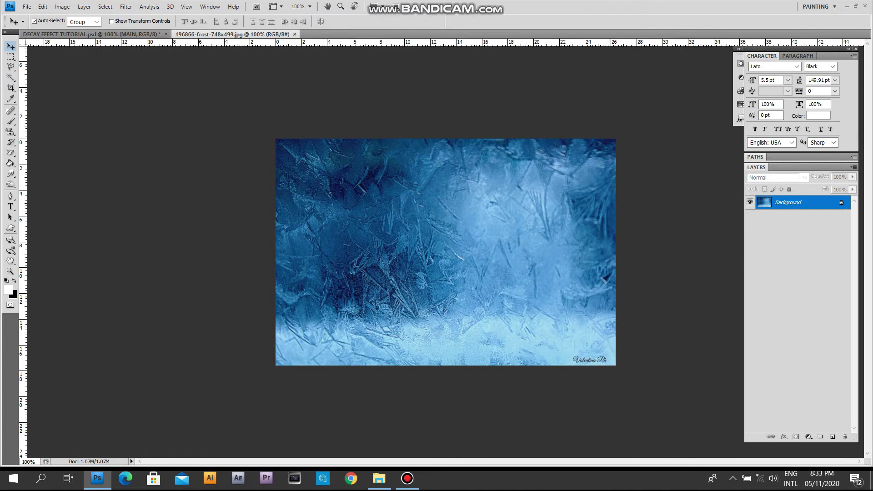
Step: Copy the whole frost image and paste it into the decay portrait document
key(ctrl+a)
key(ctrl+c)
key(ctrl+Tab)
key(ctrl+v)
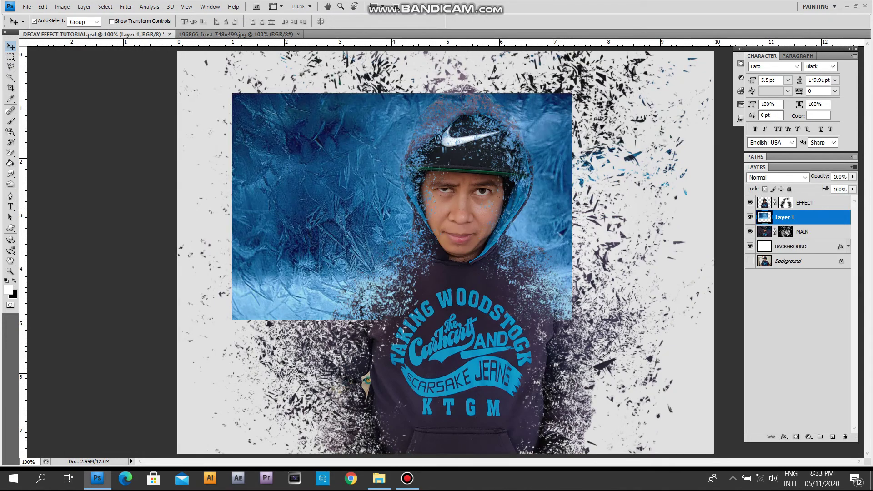
Step: Move Layer 1 above EFFECT and free-transform it to fill the canvas
drag(785, 218, 785, 211)
drag(784, 212, 784, 200)
key(ctrl+minus)
drag(416, 222, 380, 193)
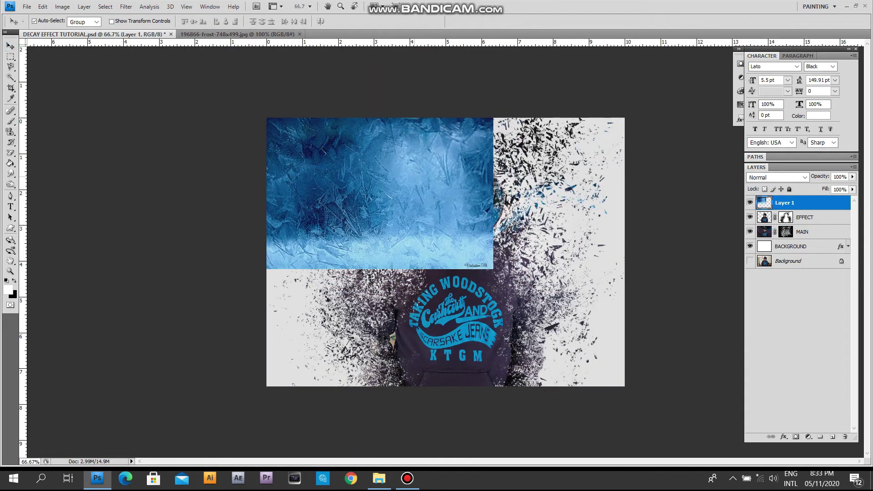
key(ctrl+t)
drag(494, 269, 679, 398)
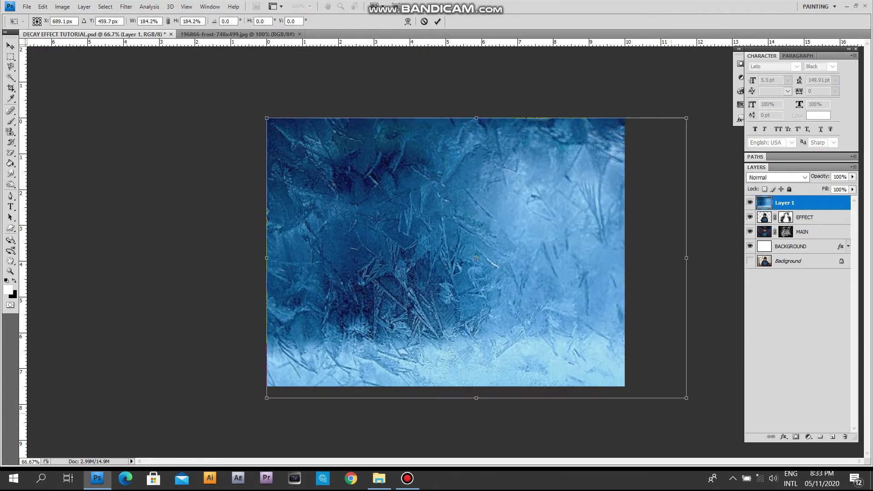
key(Return)
key(ctrl+1)
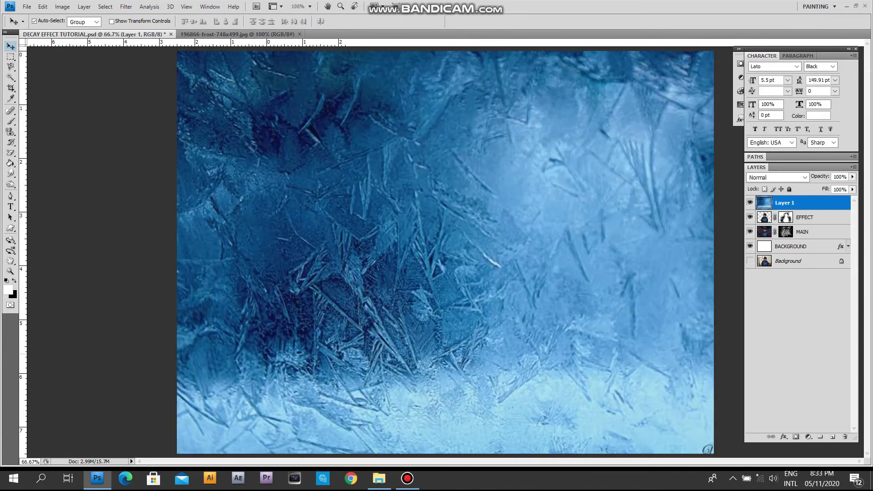
key(ctrl+1)
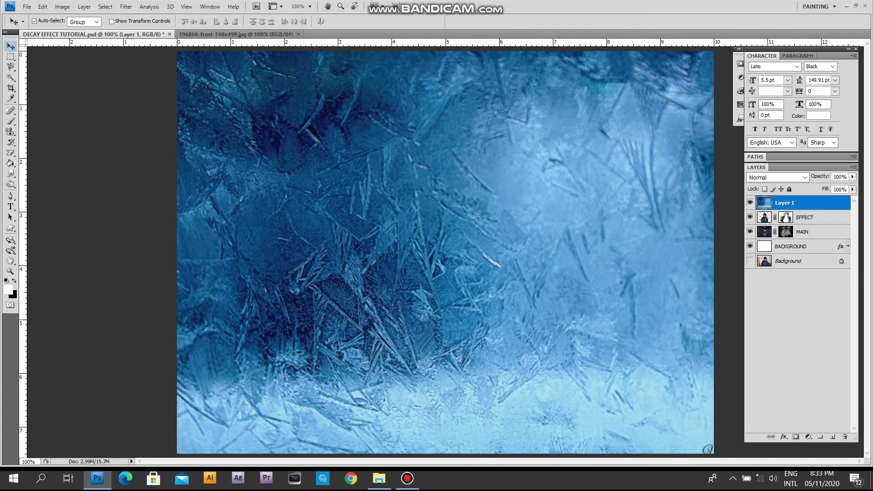
Step: Set the frost Layer 1 to Overlay blending at roughly 35% opacity
click(778, 177)
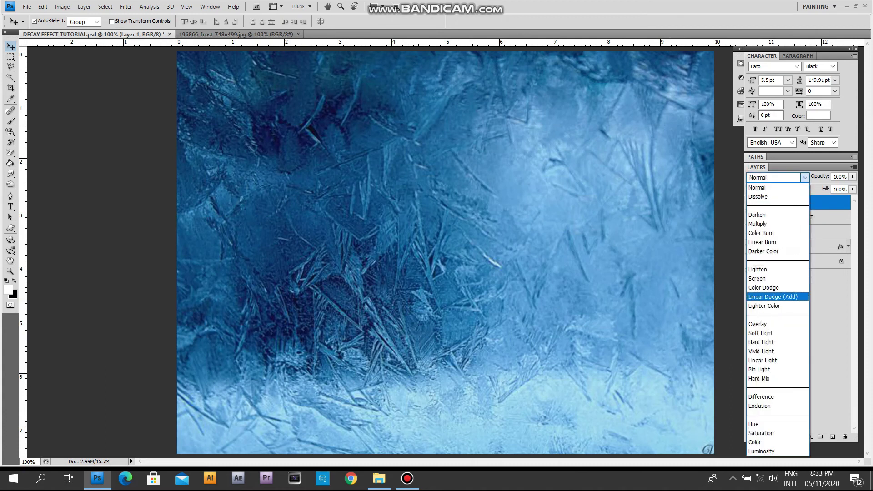
click(758, 324)
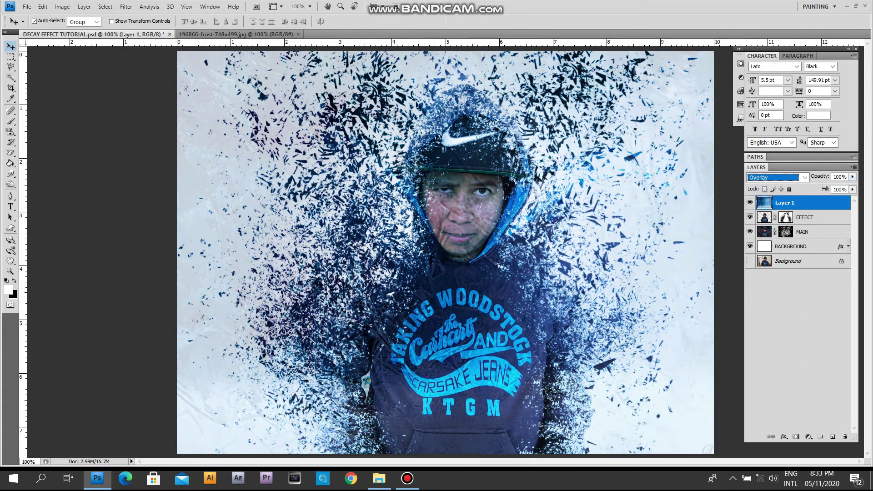
click(852, 177)
drag(853, 186, 829, 185)
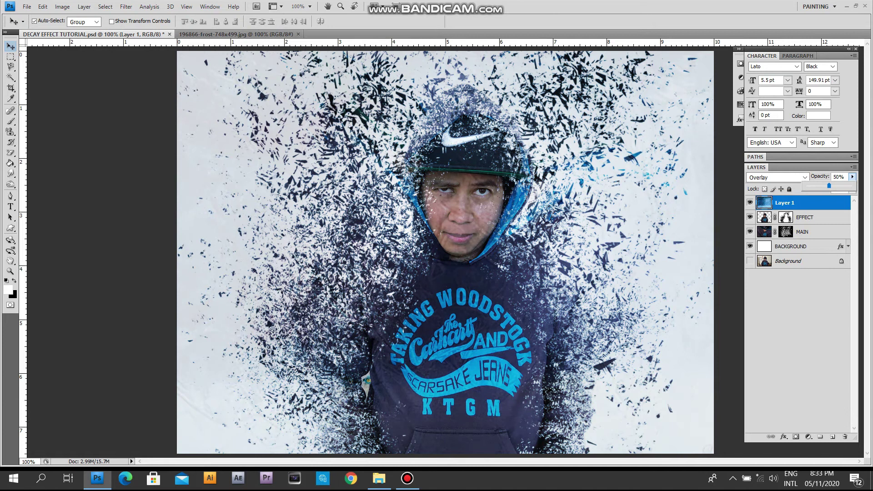
drag(828, 186, 827, 186)
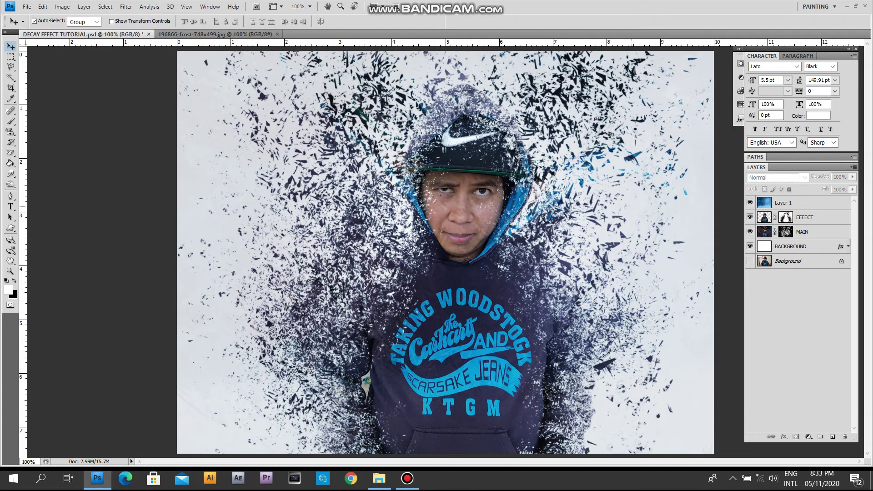
Step: Zoom to 100% and stamp all visible layers into a new Layer 2 with Shift+Ctrl+Alt+E
key(ctrl+1)
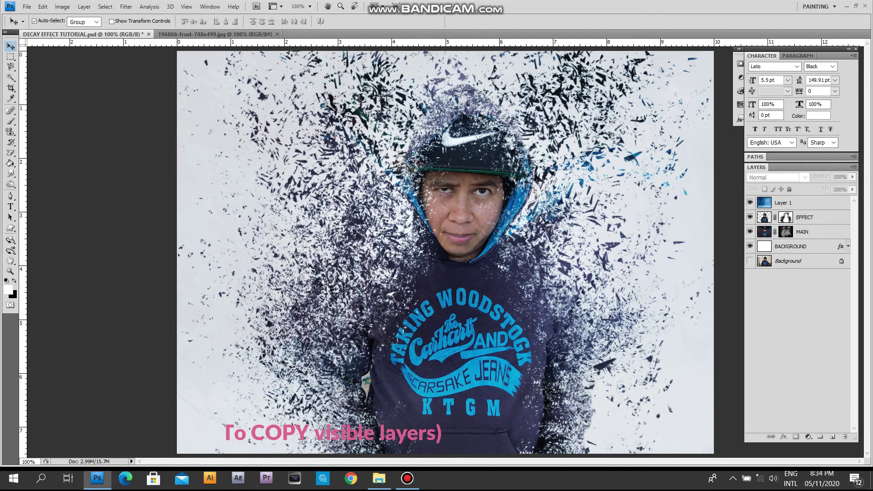
key(shift+ctrl+alt+e)
key(shift+ctrl+alt+e)
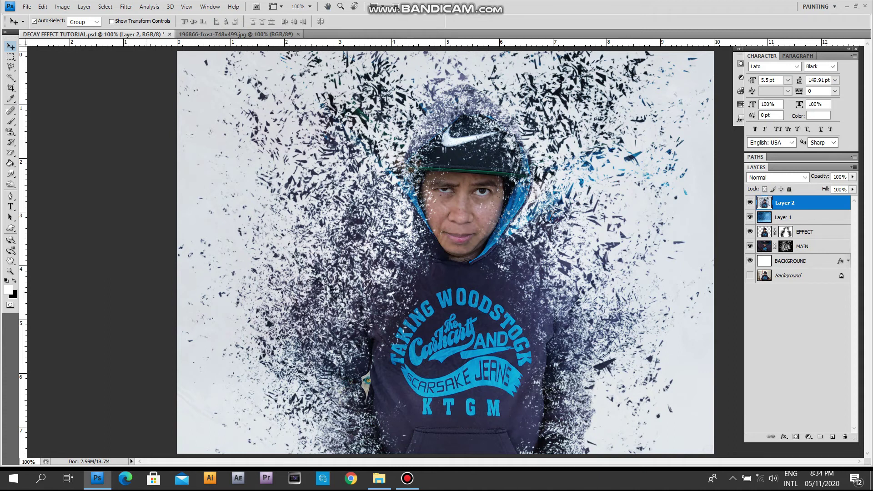
Step: Apply a High Pass filter with radius about 15.8 to Layer 2
click(126, 6)
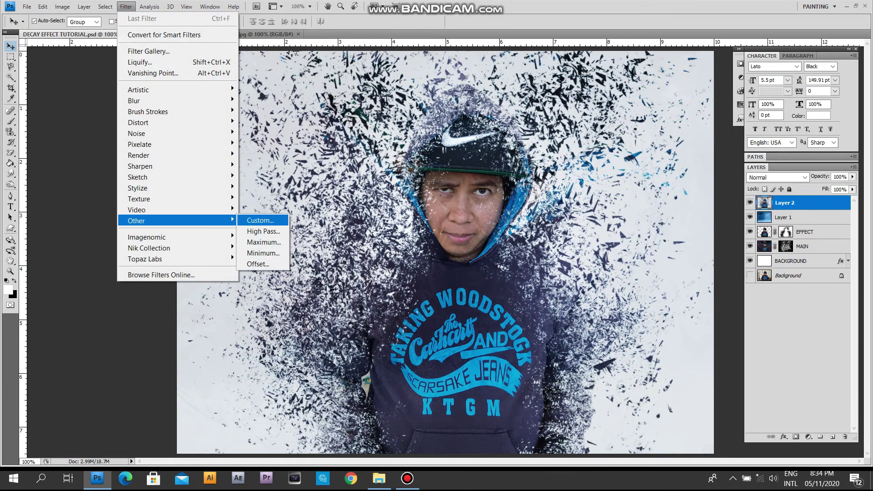
click(263, 231)
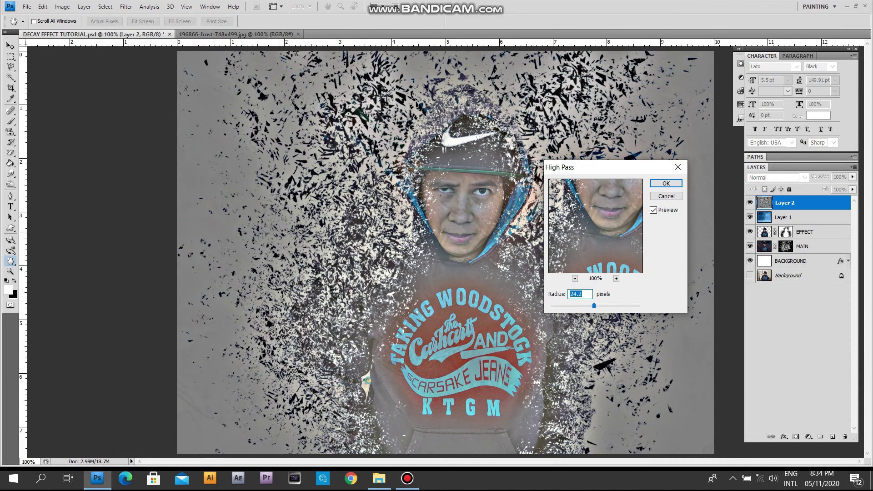
drag(594, 306, 591, 305)
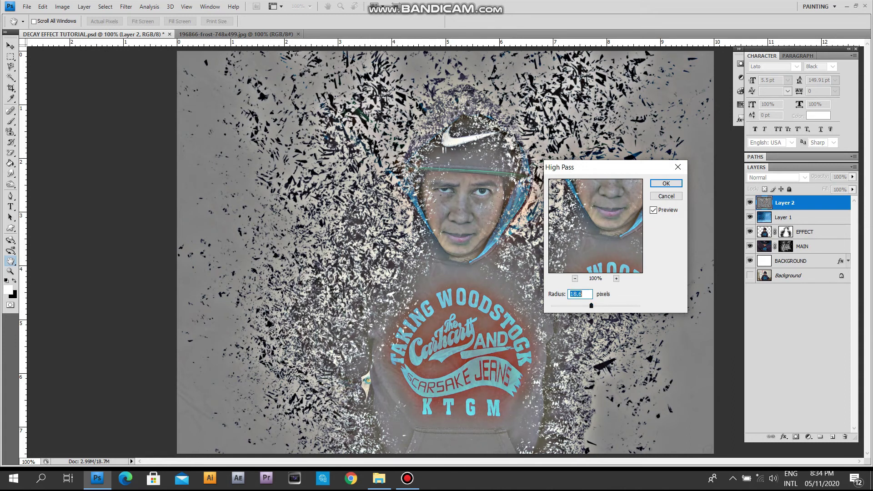
key(Return)
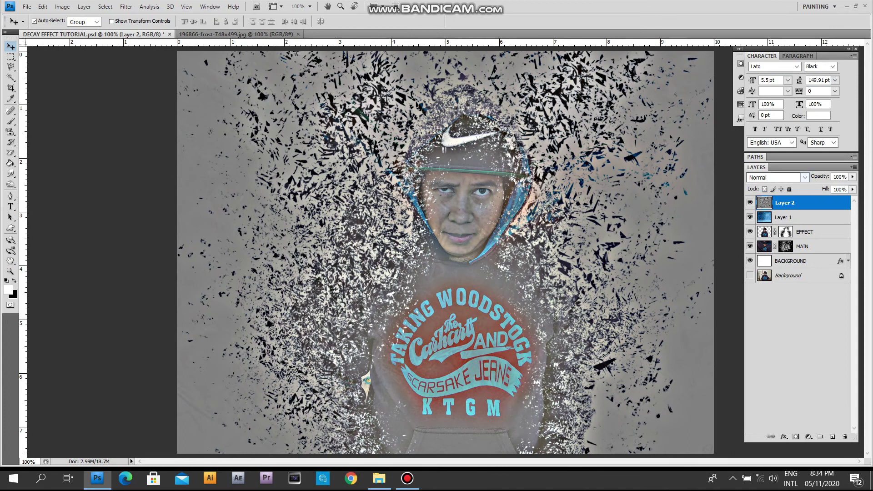
Step: Set Layer 2 to Overlay blending at 51% opacity
click(805, 178)
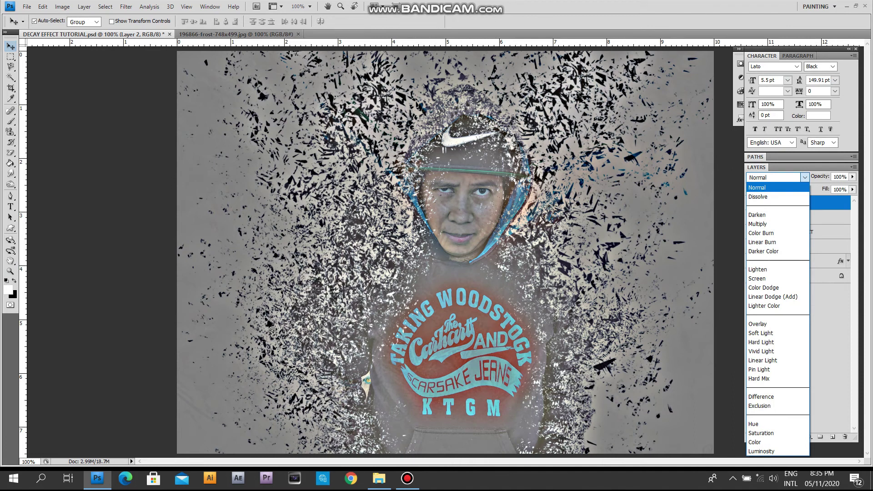
key(Escape)
key(o)
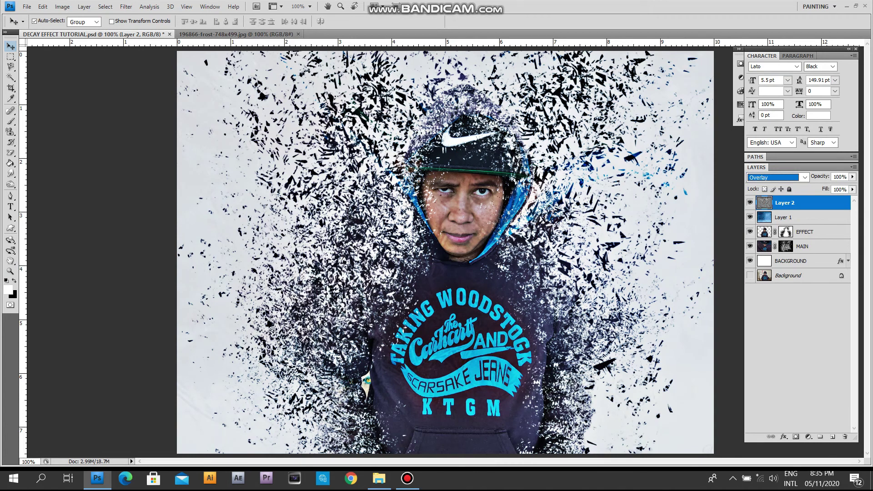
drag(852, 177, 835, 187)
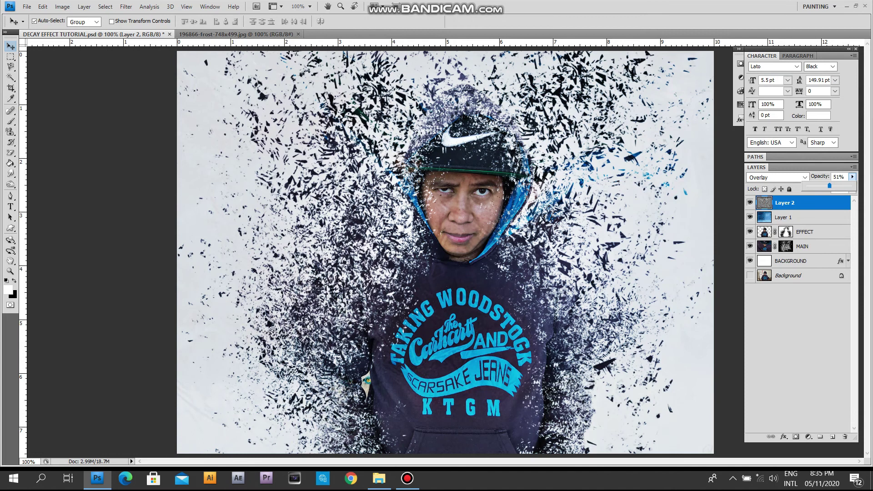
key(Return)
Step: Set the view to 66.7% and stamp visible layers into a new Layer 3
key(ctrl+minus)
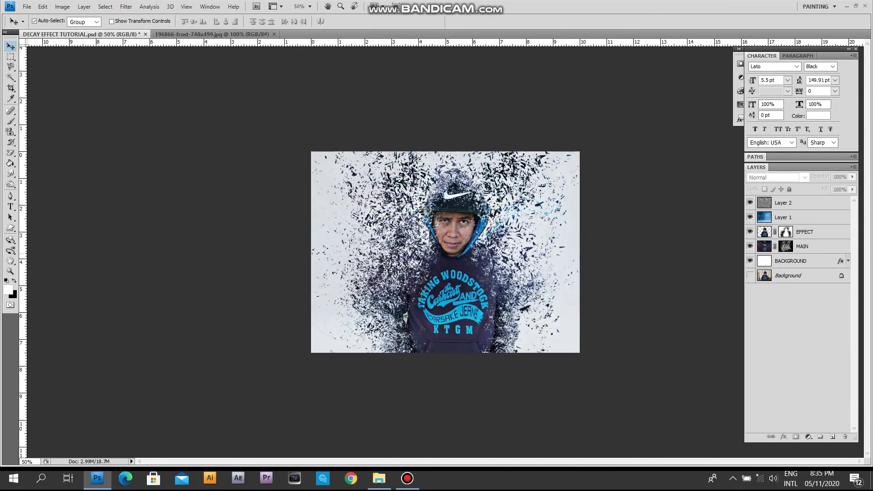
key(ctrl+plus)
key(ctrl+minus)
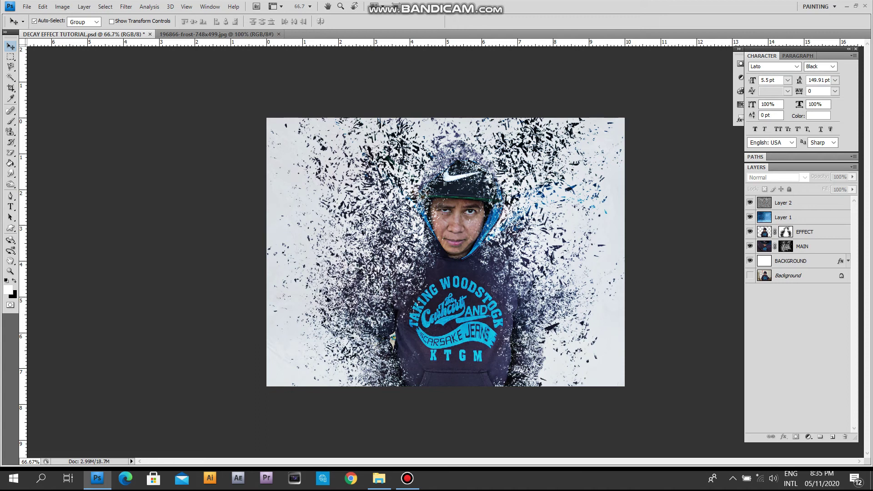
key(ctrl+shift+alt+e)
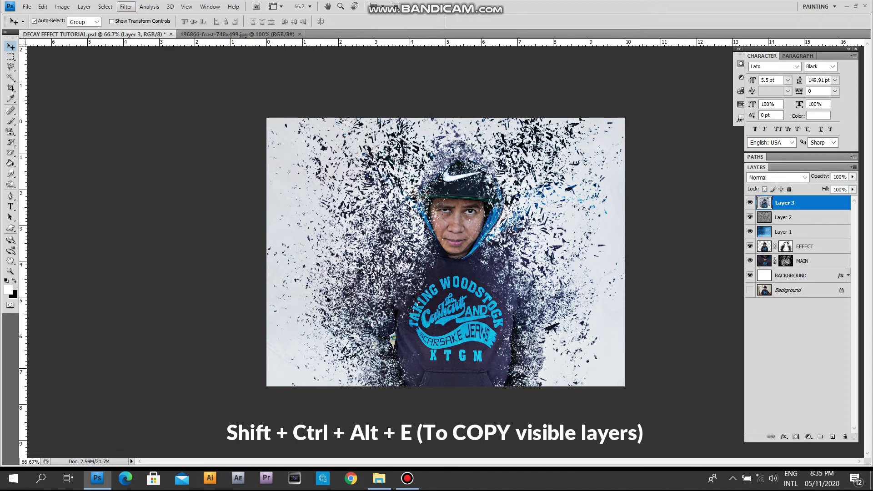
click(126, 7)
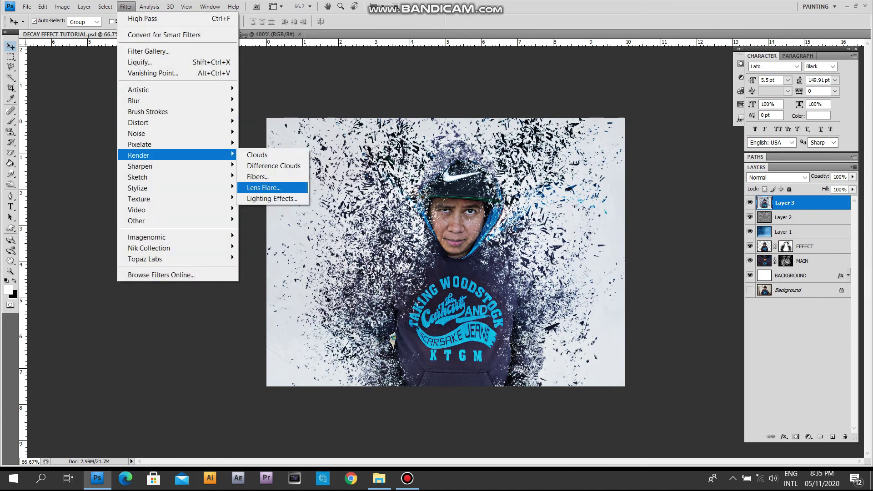
Step: Render a 35mm Prime lens flare centred near the cap
click(263, 187)
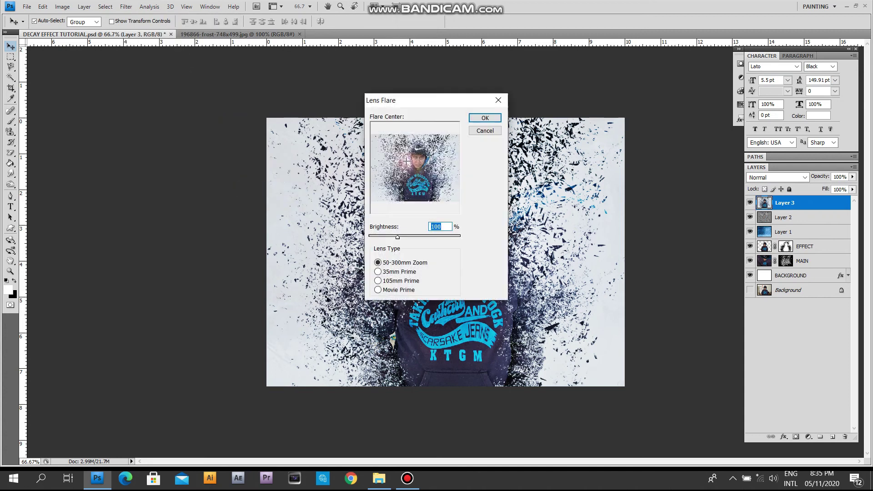
click(427, 146)
click(378, 271)
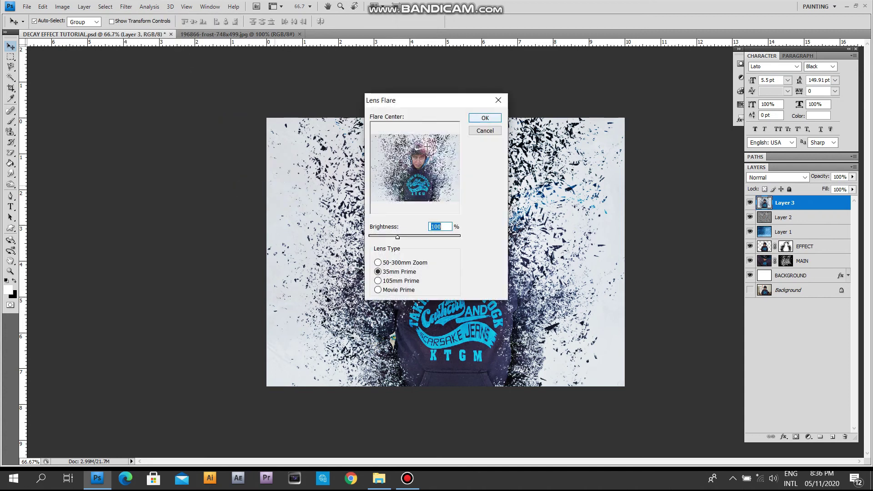
click(485, 118)
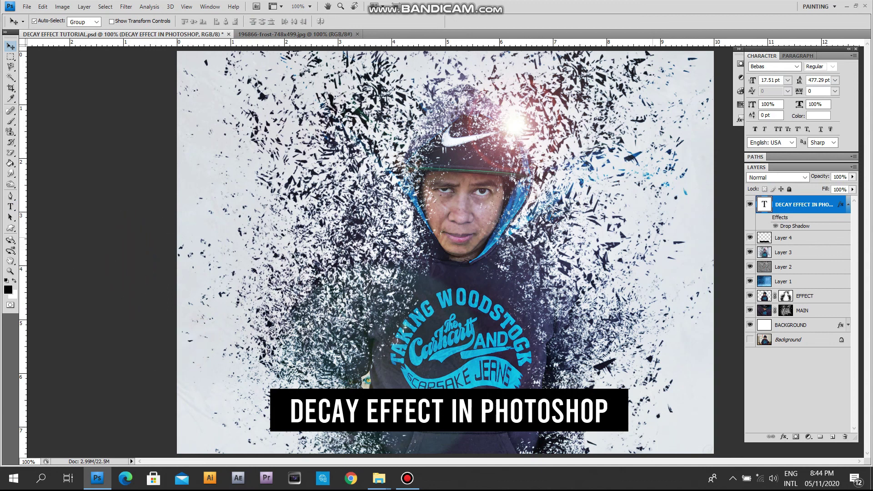
key(ctrl+minus)
key(ctrl+plus)
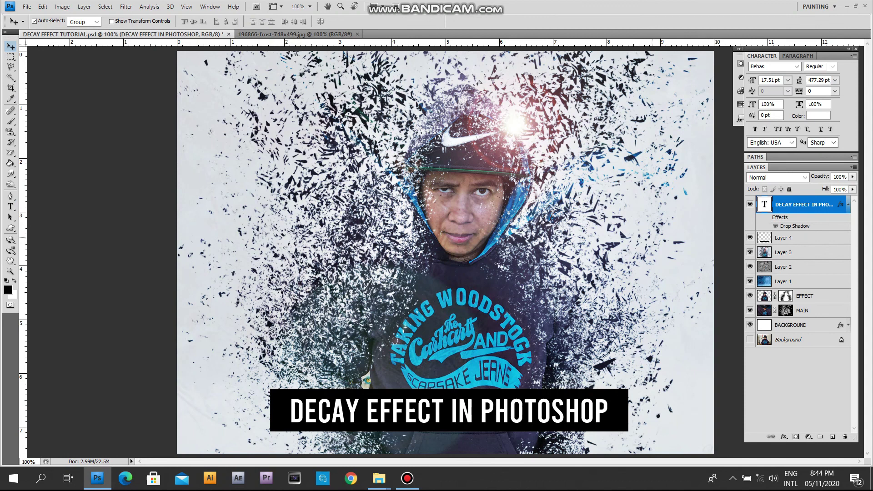